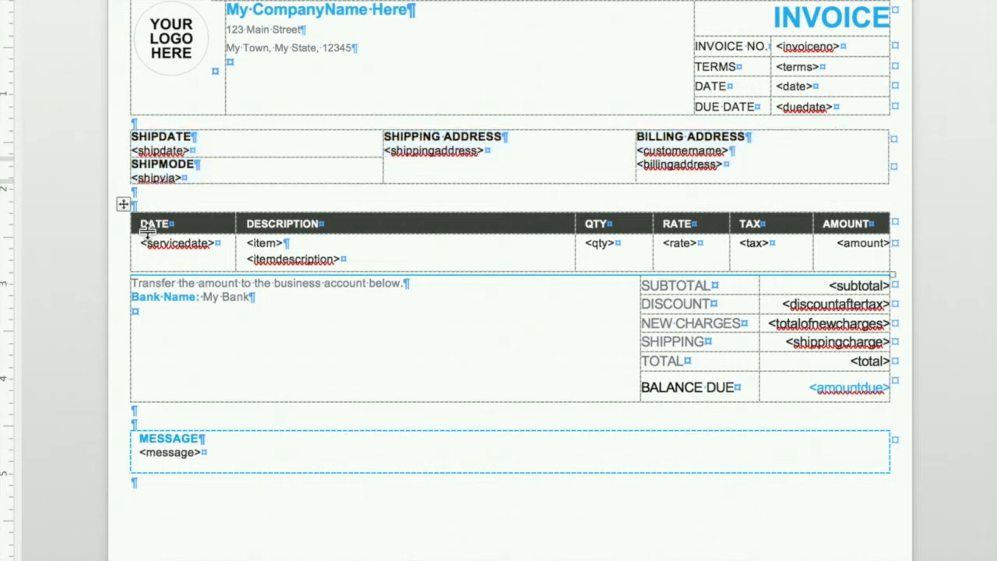
Step: Examine how the invoice template is built from separate item, totals and message tables, and look at its footer area
{"action": "left_click", "coordinate": [121, 203]}
{"action": "left_click", "coordinate": [123, 269]}
{"action": "left_click", "coordinate": [122, 267]}
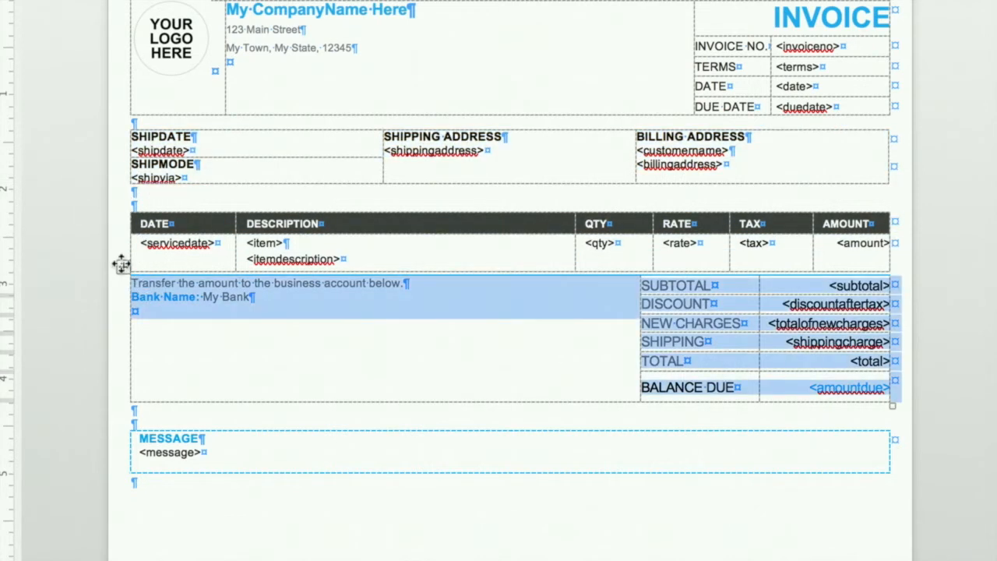
{"action": "scroll", "coordinate": [212, 534], "scroll_direction": "down", "scroll_amount": 8}
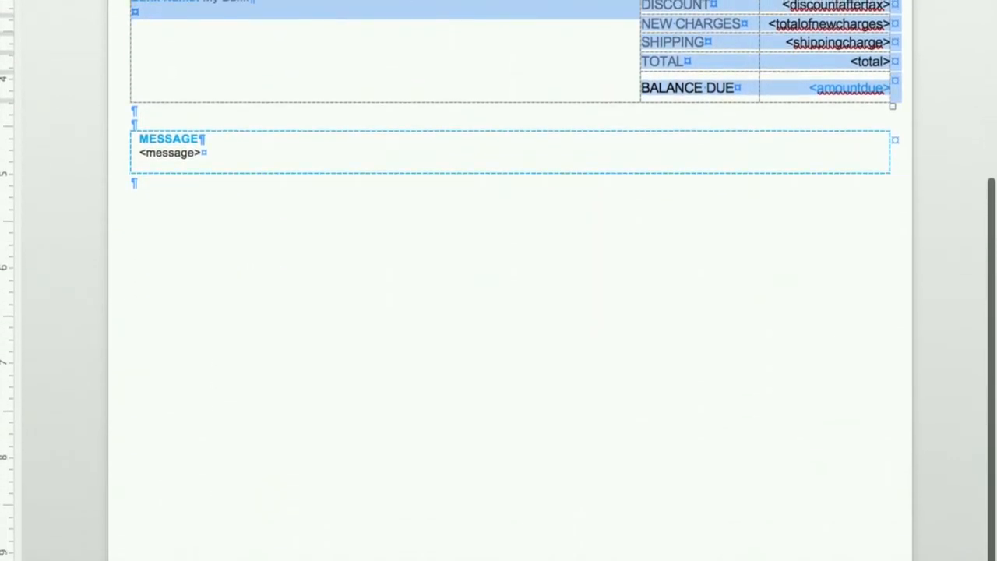
{"action": "left_click", "coordinate": [134, 183]}
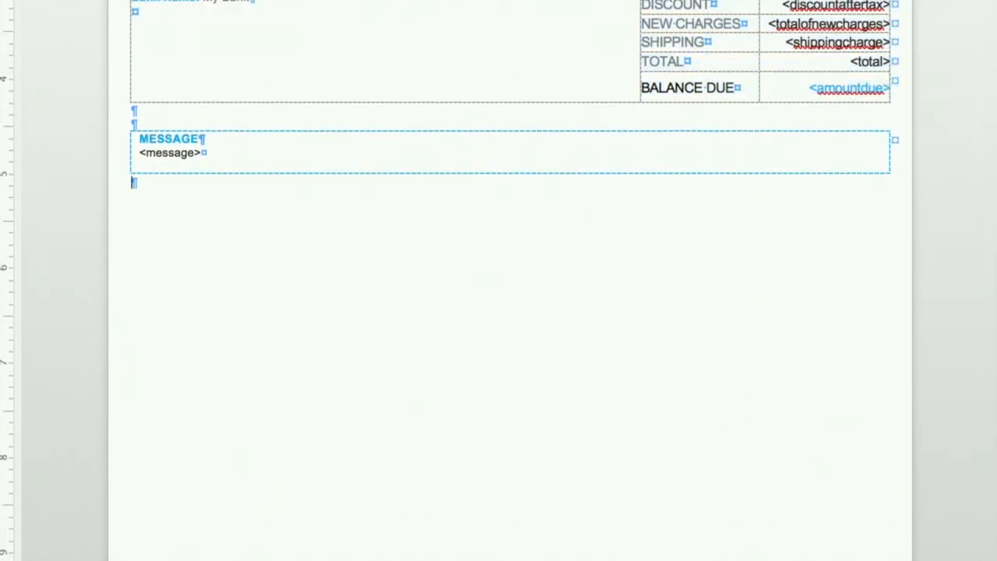
{"action": "scroll", "coordinate": [511, 155], "scroll_direction": "up", "scroll_amount": 2}
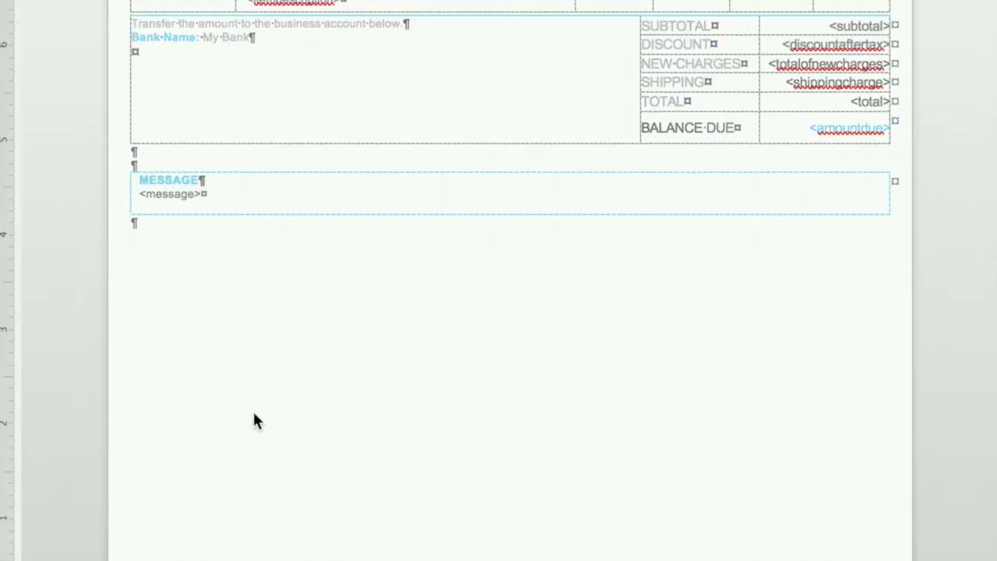
{"action": "scroll", "coordinate": [254, 421], "scroll_direction": "down", "scroll_amount": 2}
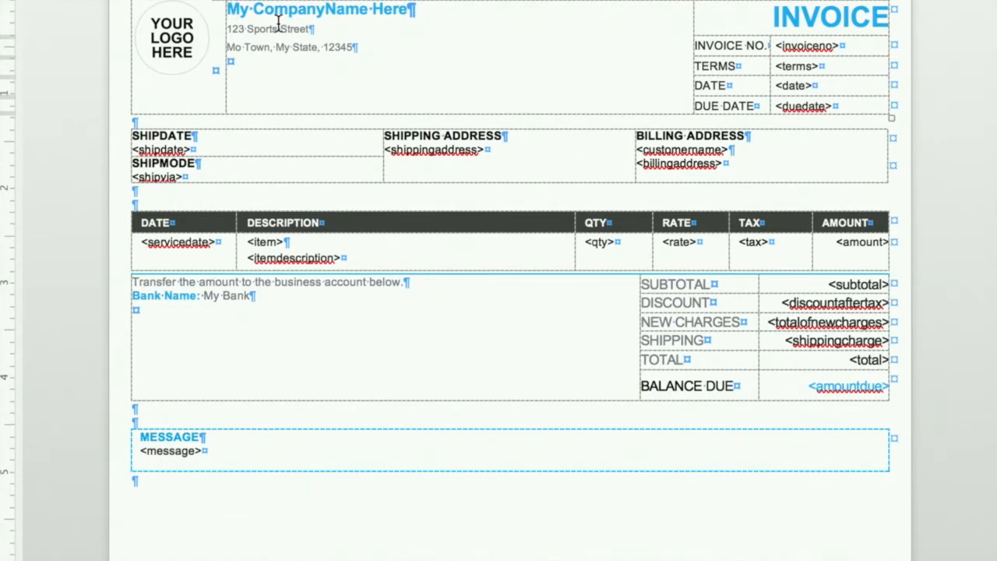
Step: Replace the placeholder company name in the invoice header with "The Baddie Zone"
{"action": "key", "text": "shift+Right"}
{"action": "key", "text": "shift+Right"}
{"action": "key", "text": "shift+Right"}
{"action": "key", "text": "shift+Right"}
{"action": "key", "text": "shift+Right"}
{"action": "key", "text": "shift+Right"}
{"action": "key", "text": "shift+Right"}
{"action": "key", "text": "shift+Right"}
{"action": "key", "text": "shift+Right"}
{"action": "key", "text": "shift+Right"}
{"action": "key", "text": "shift+Right"}
{"action": "key", "text": "shift+Right"}
{"action": "key", "text": "shift+Right"}
{"action": "key", "text": "shift+Right"}
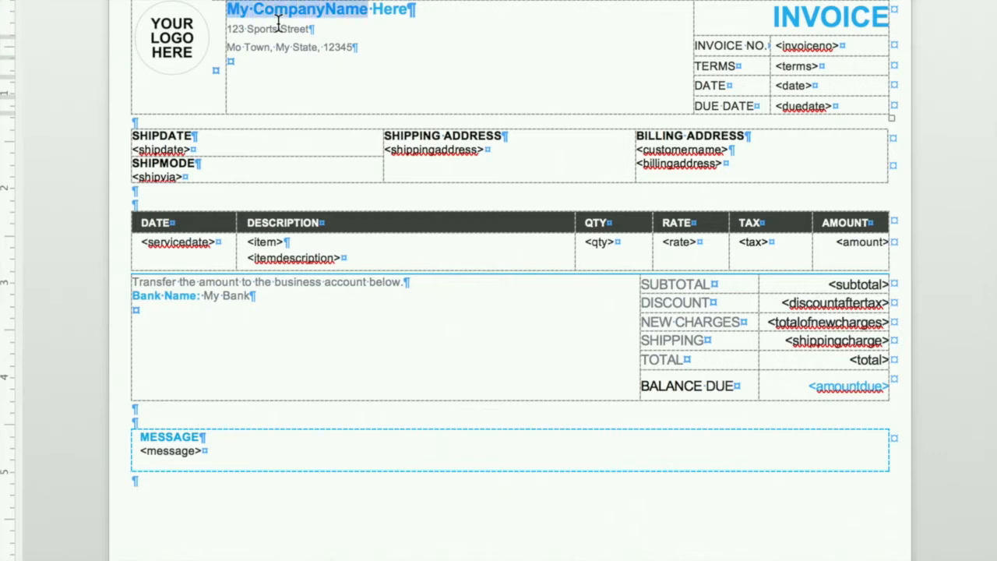
{"action": "key", "text": "shift+Right"}
{"action": "key", "text": "shift+Right"}
{"action": "key", "text": "shift+Right"}
{"action": "key", "text": "shift+Right"}
{"action": "key", "text": "shift+Right"}
{"action": "key", "text": "shift+Right"}
{"action": "type", "text": "The"}
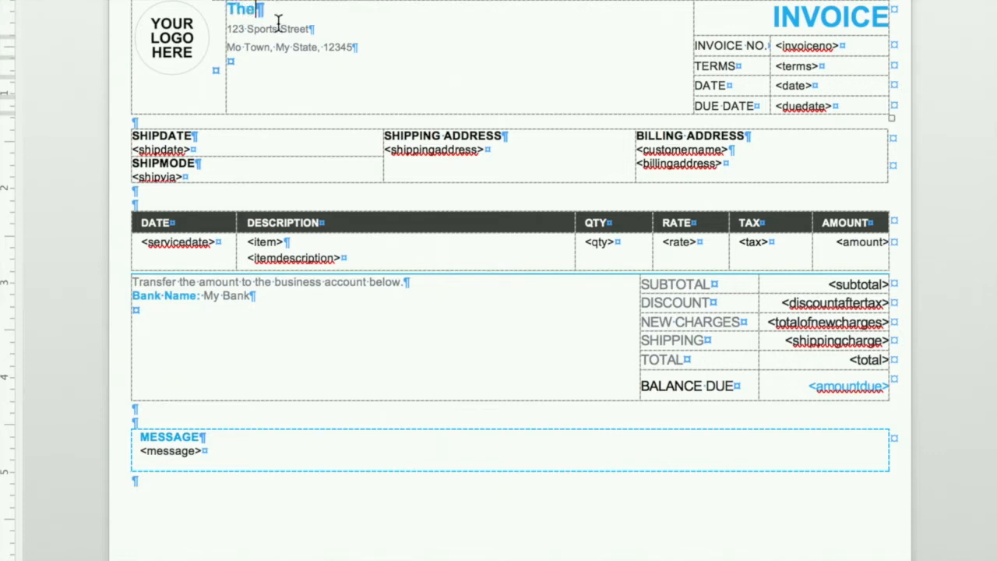
{"action": "type", "text": " Baddie Zone"}
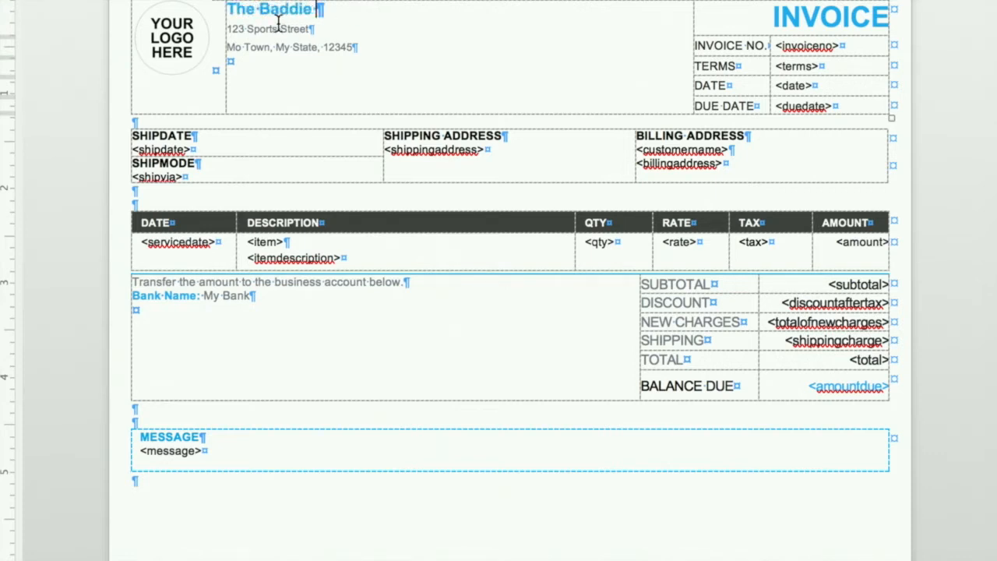
Step: Replace the logo placeholder with baddie-3.jpg from the SampleDocument images folder and enlarge it to about the header cell's height
{"action": "left_click", "coordinate": [169, 51]}
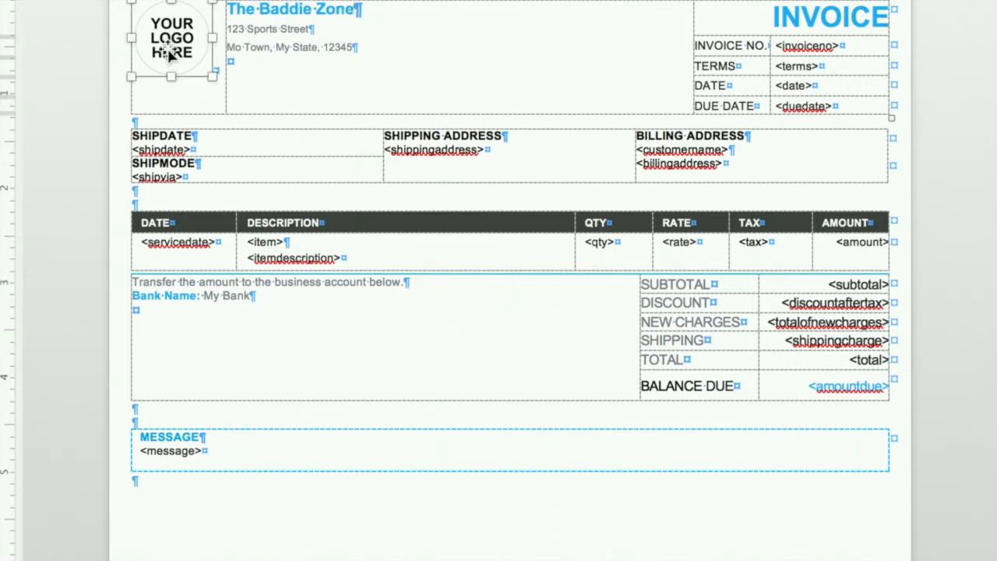
{"action": "right_click", "coordinate": [168, 52]}
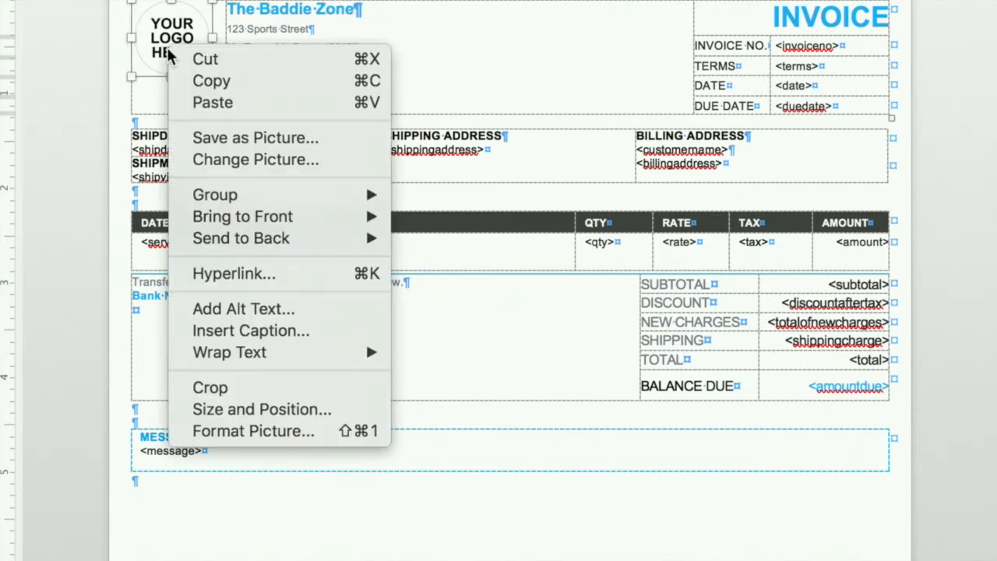
{"action": "left_click", "coordinate": [247, 162]}
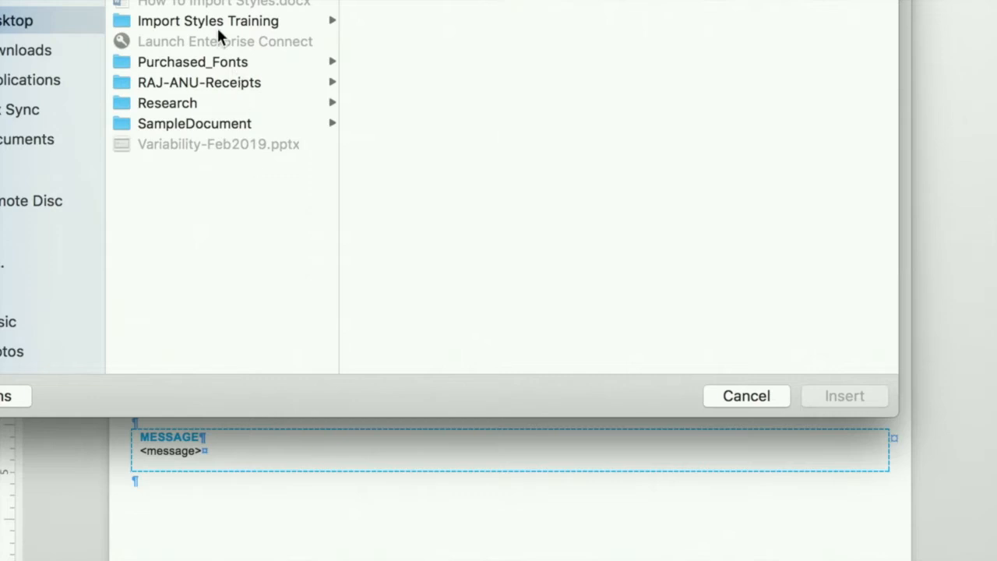
{"action": "left_click", "coordinate": [206, 123]}
{"action": "left_click", "coordinate": [421, 4]}
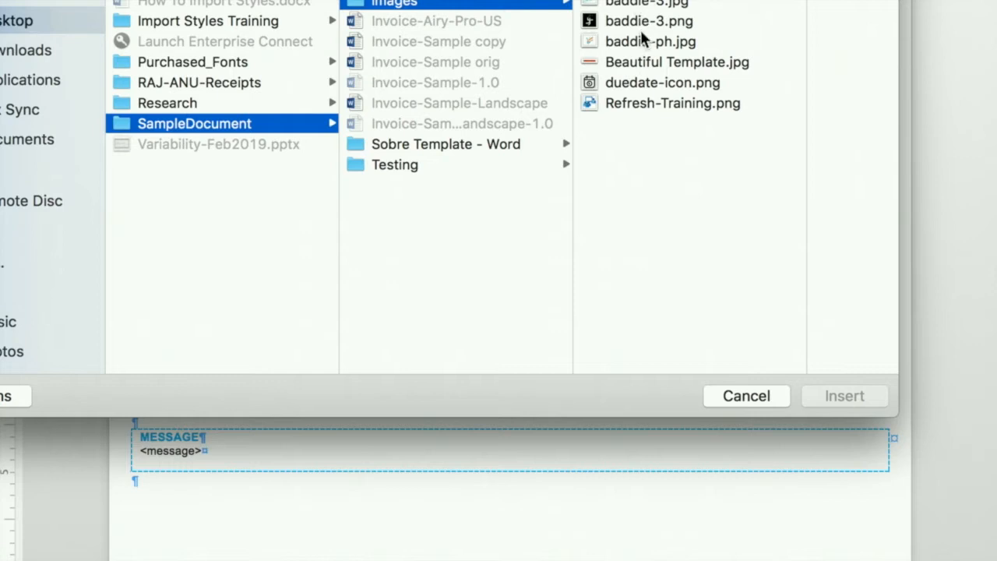
{"action": "left_click", "coordinate": [633, 6]}
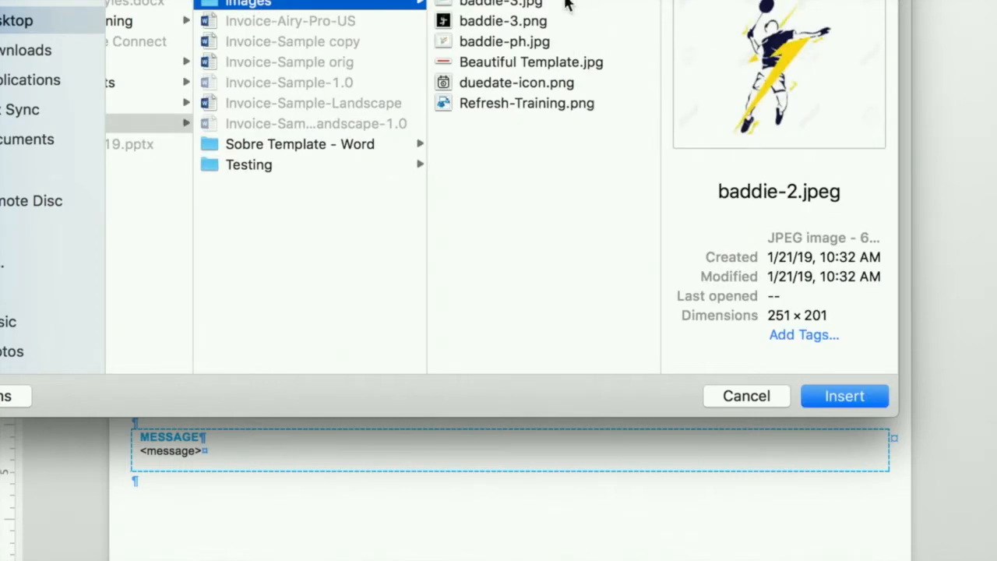
{"action": "left_click", "coordinate": [505, 4]}
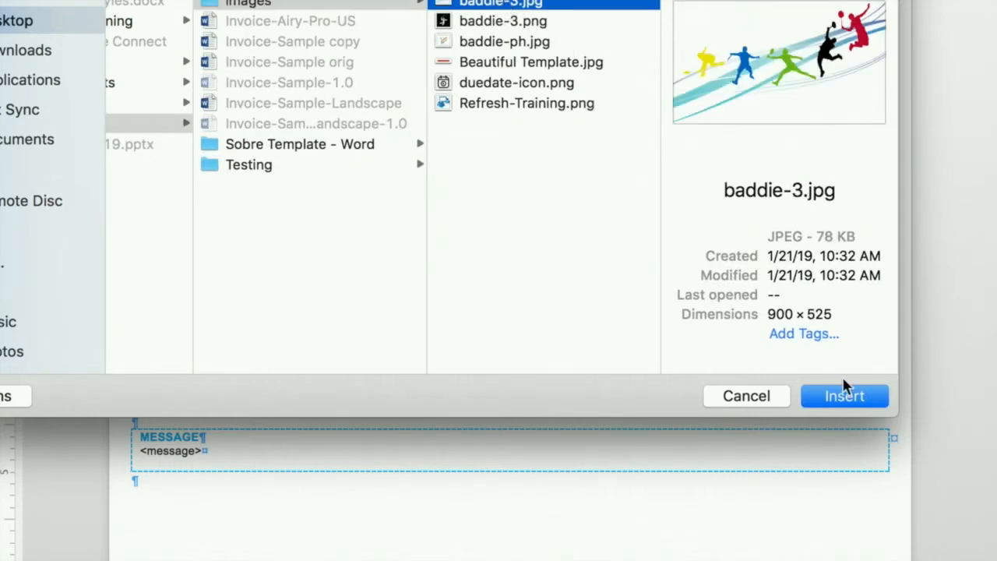
{"action": "left_click", "coordinate": [845, 397]}
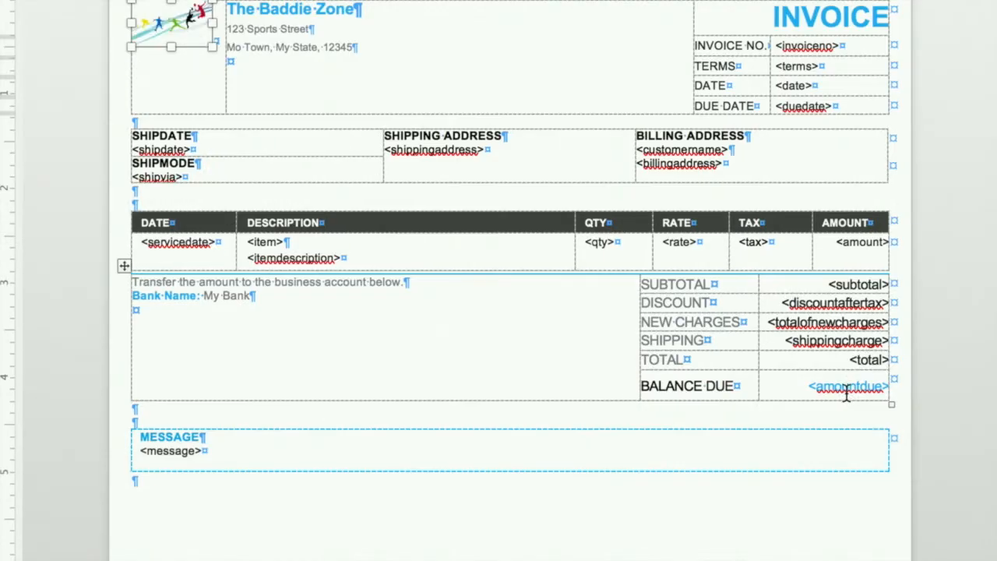
{"action": "left_click_drag", "start_coordinate": [212, 47], "coordinate": [256, 106]}
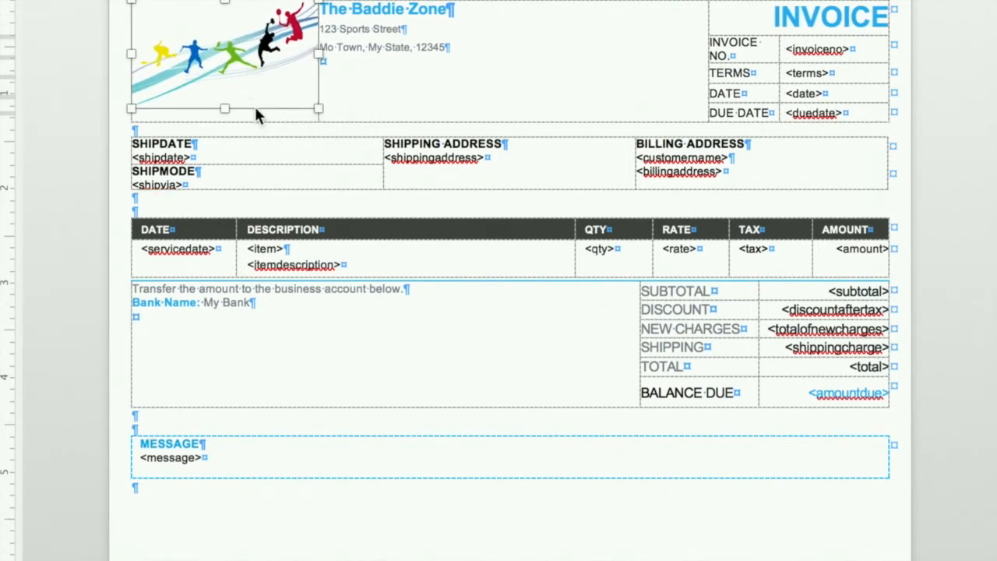
{"action": "left_click", "coordinate": [374, 72]}
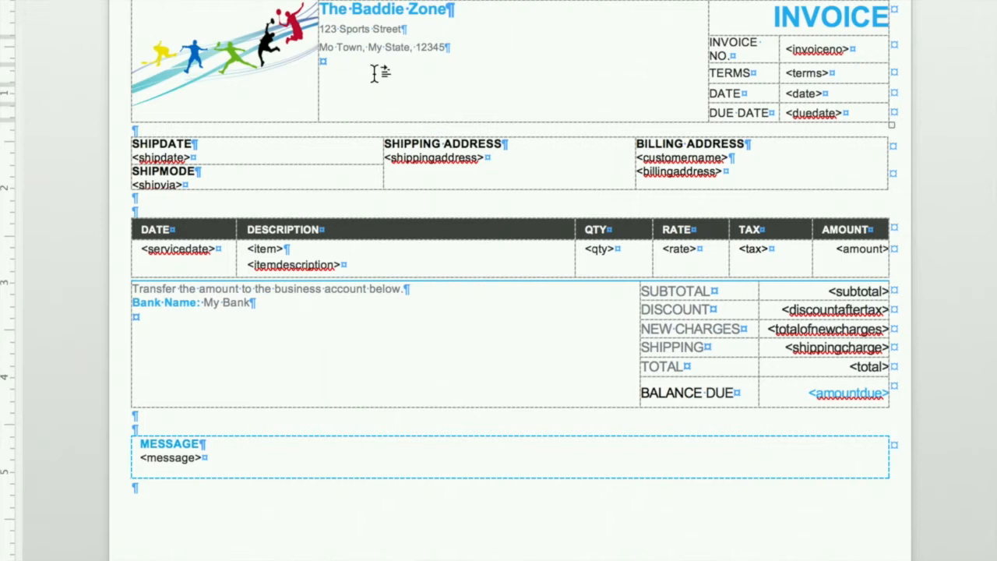
Step: Delete the whole table holding the ship date, ship mode, shipping address and billing address
{"action": "left_click", "coordinate": [193, 159]}
{"action": "left_click", "coordinate": [125, 133]}
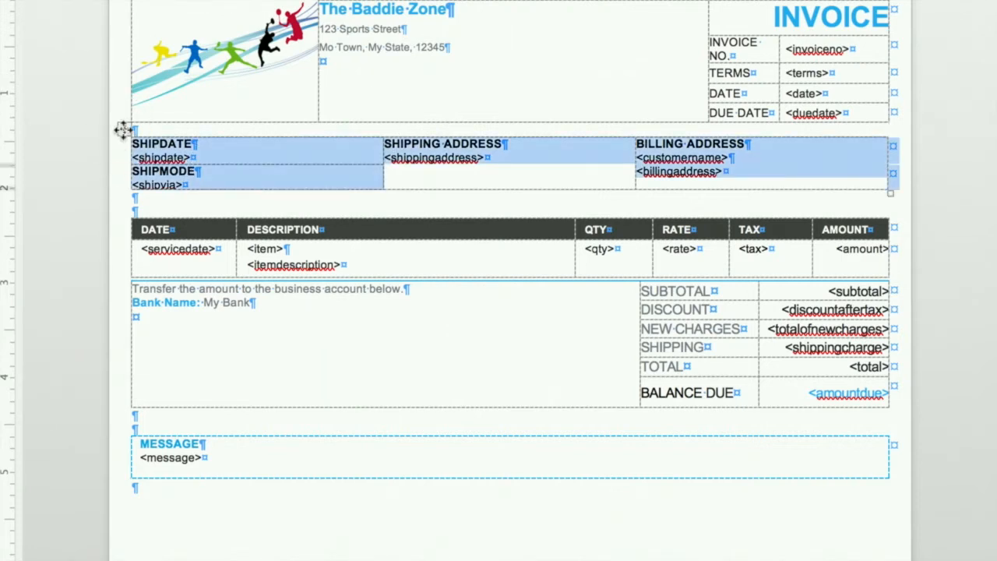
{"action": "key", "text": "BackSpace"}
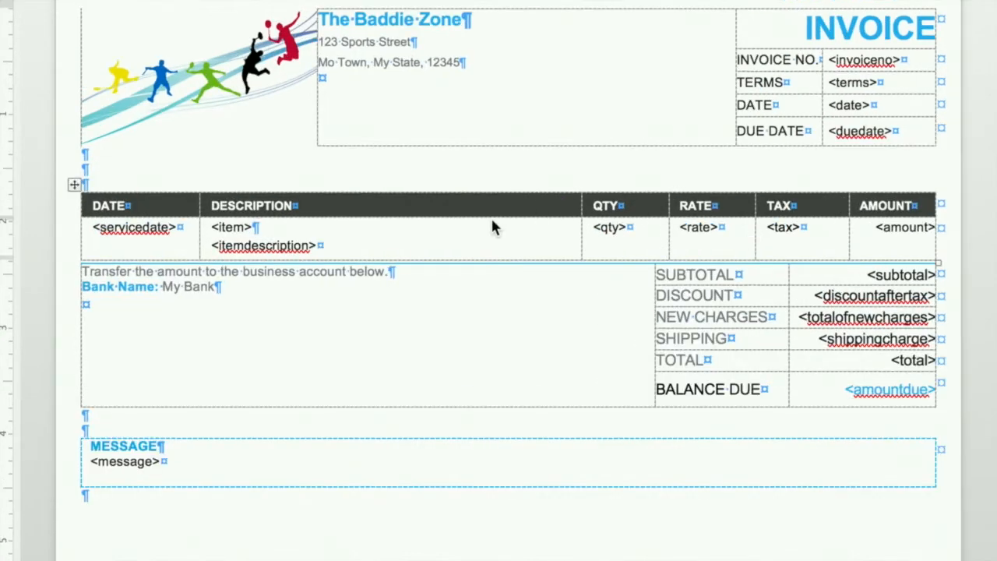
Step: Split the DESCRIPTION header cell and the item cell beneath it into 2 columns and 1 row each
{"action": "left_click", "coordinate": [491, 207]}
{"action": "left_click", "coordinate": [492, 210]}
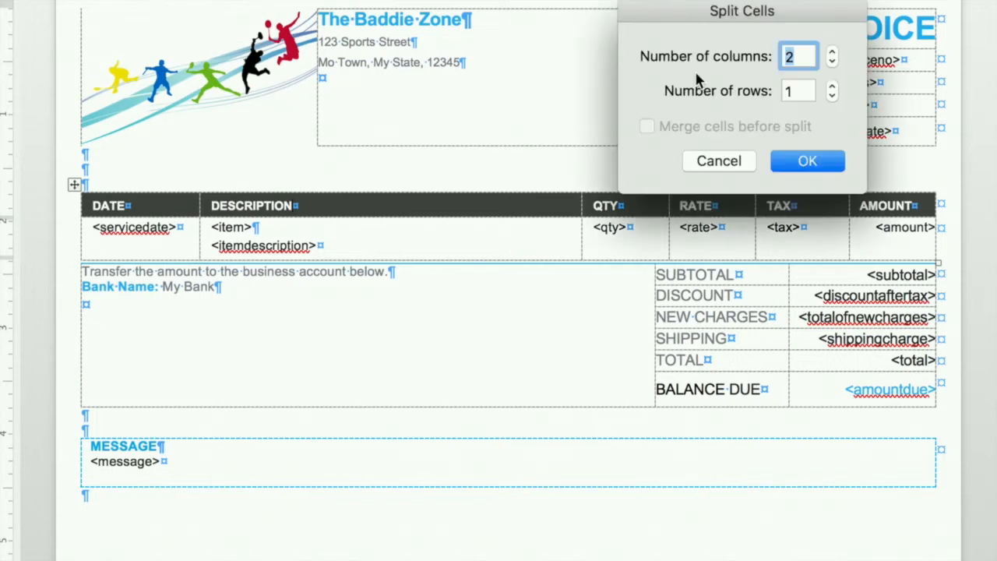
{"action": "left_click", "coordinate": [808, 160]}
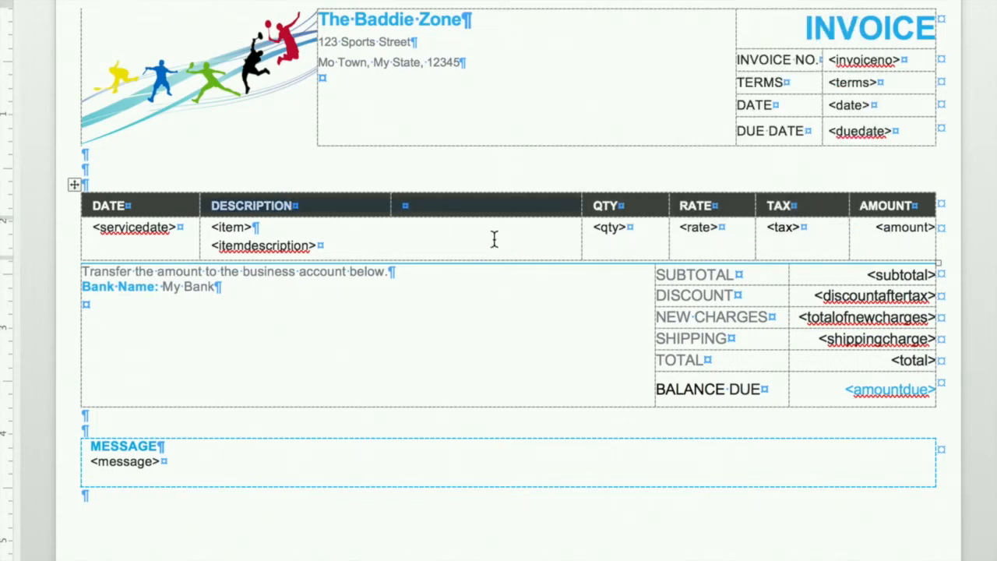
{"action": "left_click", "coordinate": [494, 239]}
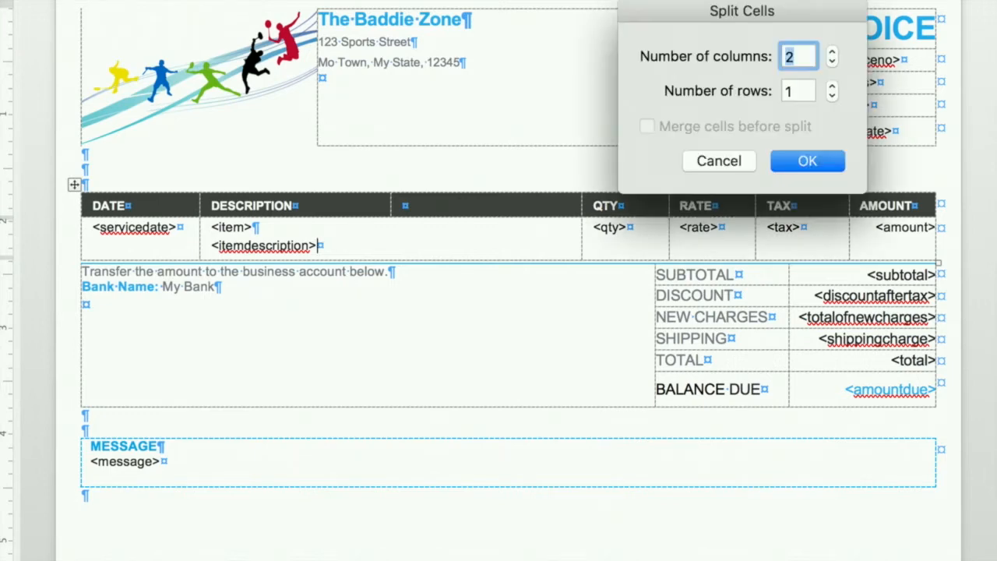
{"action": "left_click", "coordinate": [807, 160]}
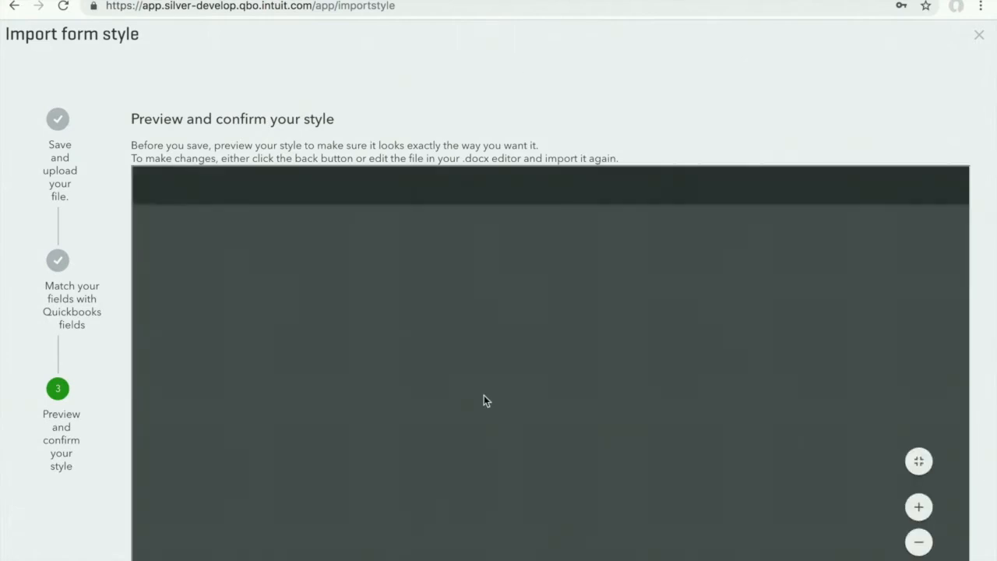
Step: Check the imported form style's preview in QuickBooks and save the style as "Test-1"
{"action": "scroll", "coordinate": [483, 401], "scroll_direction": "down", "scroll_amount": 5}
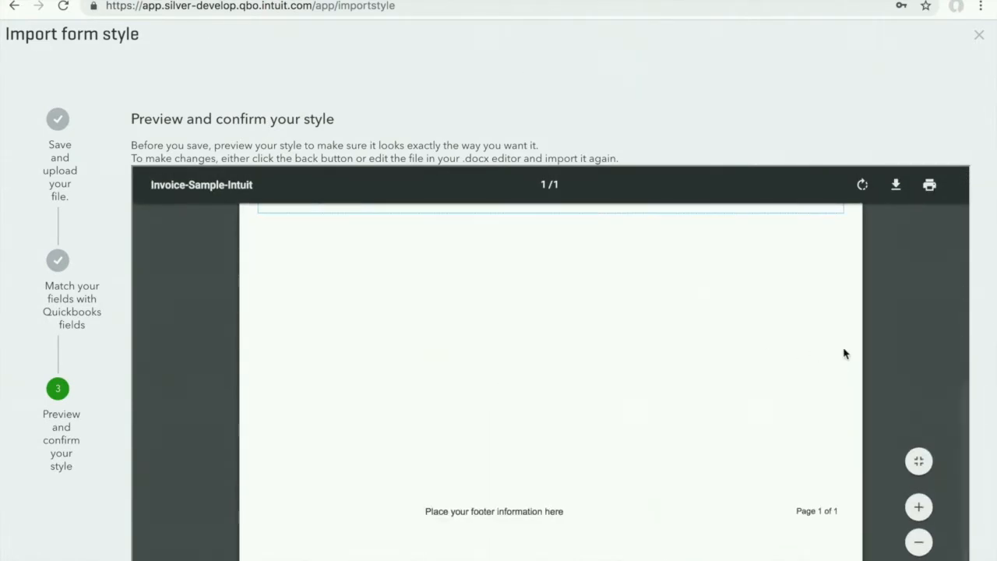
{"action": "scroll", "coordinate": [983, 408], "scroll_direction": "down", "scroll_amount": 2}
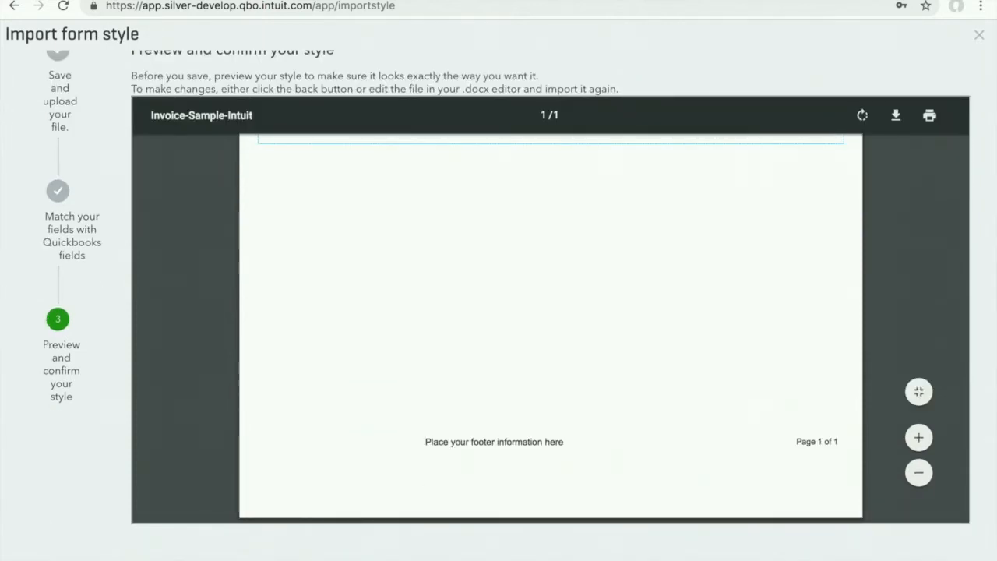
{"action": "left_click", "coordinate": [223, 559]}
{"action": "left_click", "coordinate": [450, 253]}
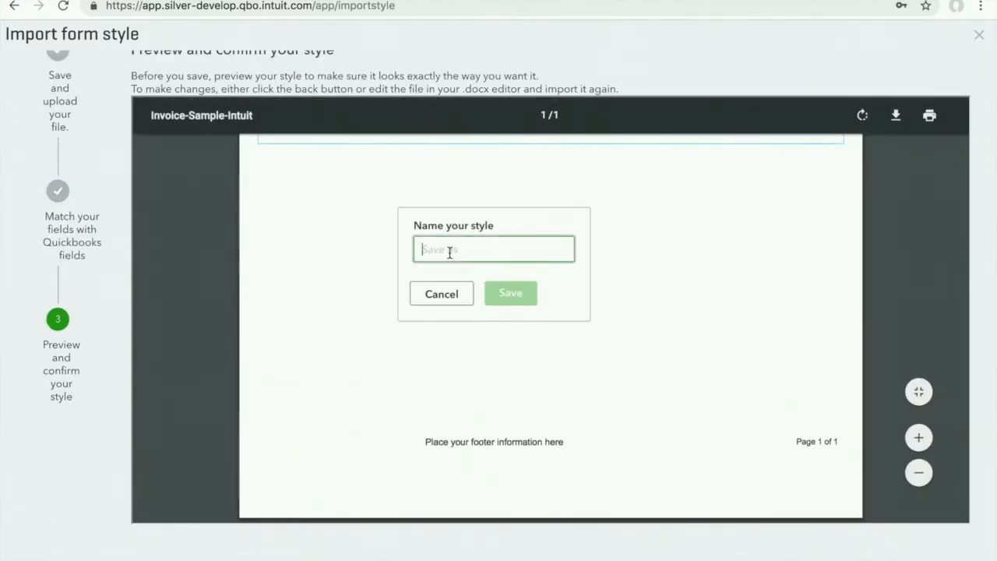
{"action": "type", "text": "Test-1"}
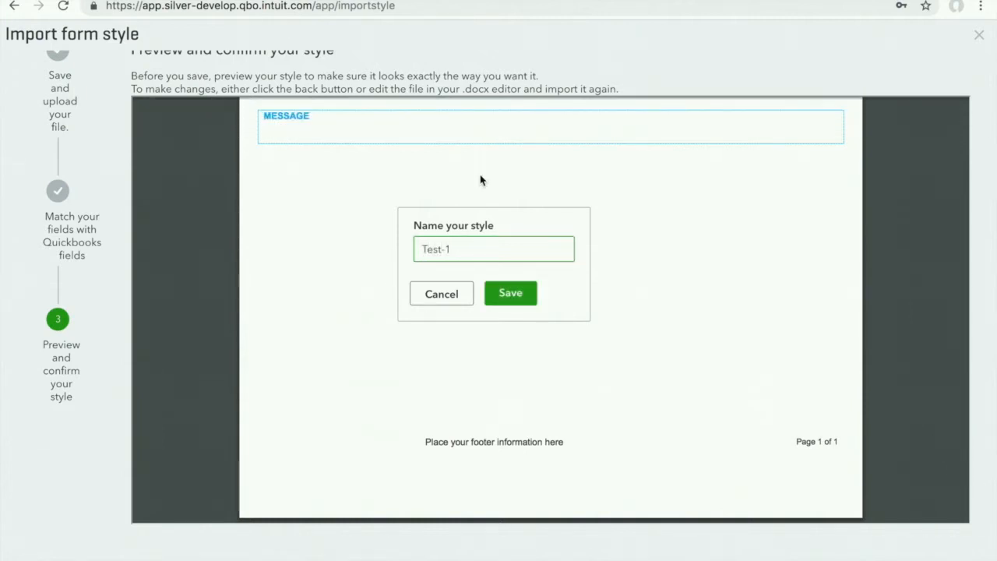
{"action": "left_click", "coordinate": [510, 293]}
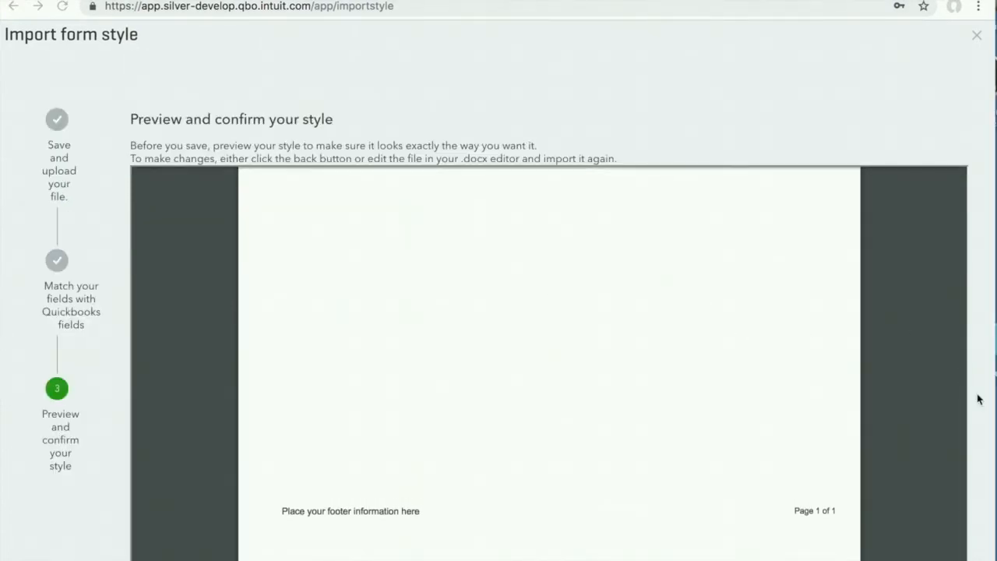
{"action": "scroll", "coordinate": [984, 429], "scroll_direction": "down", "scroll_amount": 2}
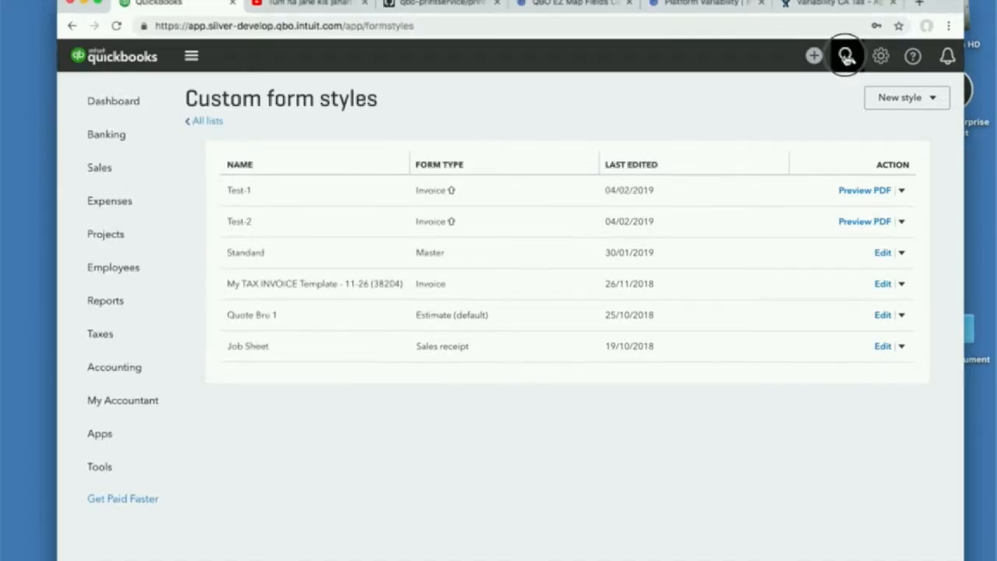
Step: Open an existing invoice through the transaction search and choose a custom form style for it
{"action": "left_click", "coordinate": [847, 57]}
{"action": "left_click", "coordinate": [400, 265]}
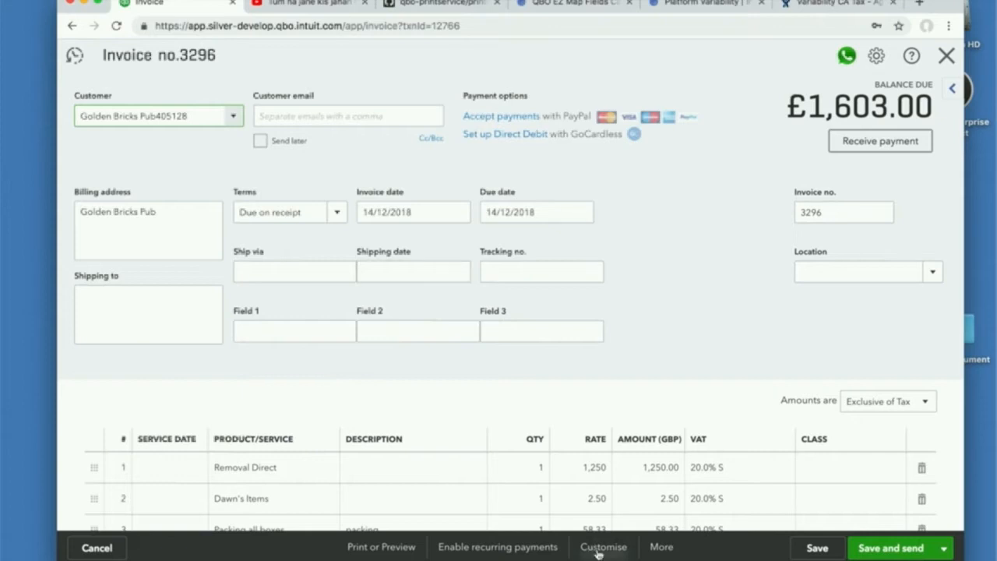
{"action": "left_click", "coordinate": [598, 549]}
{"action": "left_click", "coordinate": [558, 386]}
Step: Display the invoice's print preview to examine the customised layout
{"action": "left_click", "coordinate": [394, 547]}
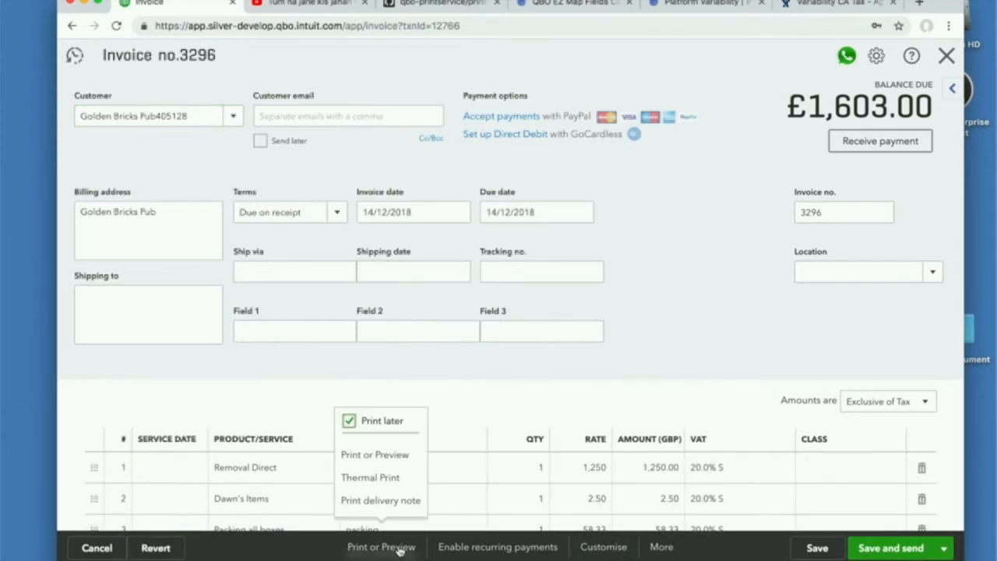
{"action": "left_click", "coordinate": [376, 455]}
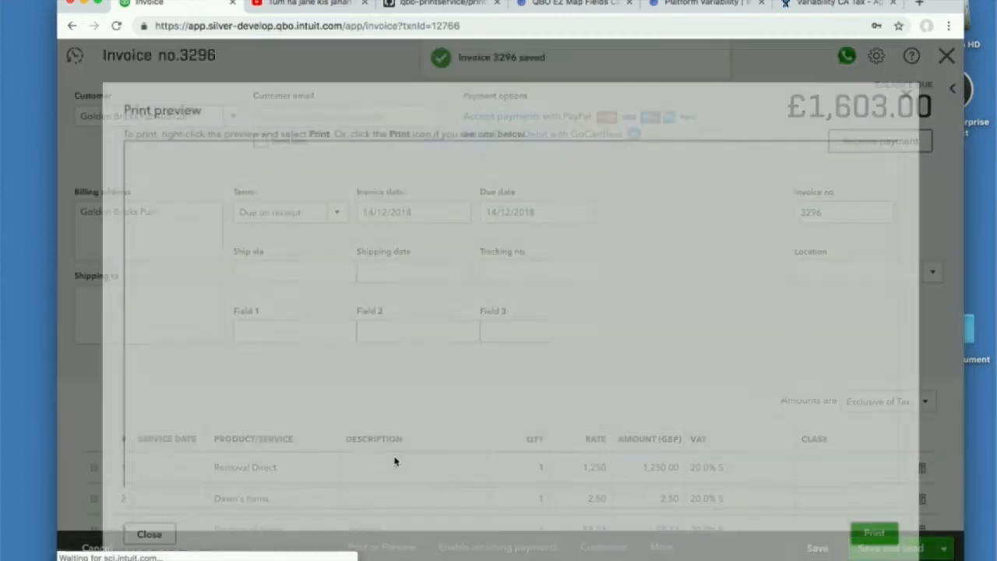
{"action": "left_click", "coordinate": [852, 369]}
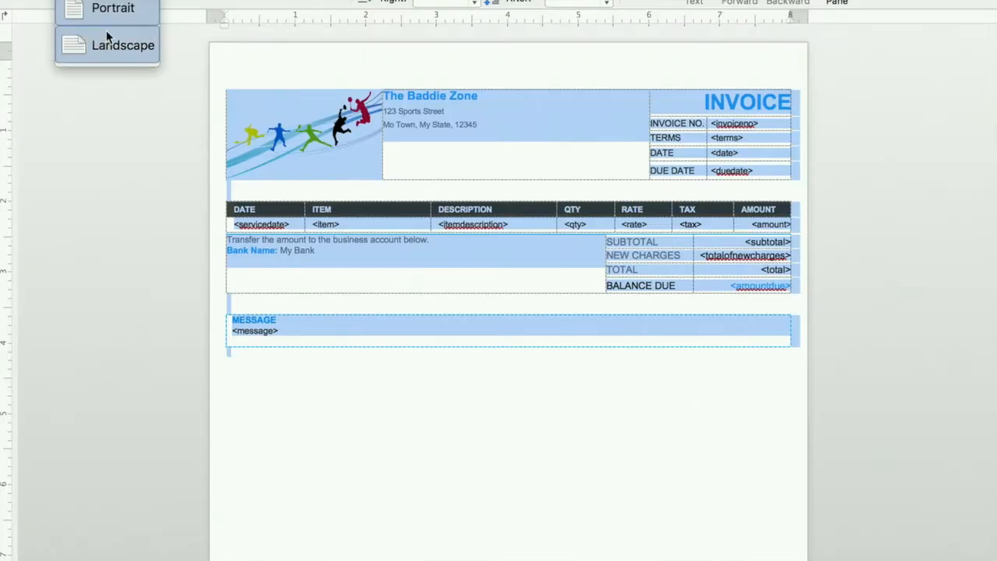
Step: Switch to the Word invoice template, set its page orientation to landscape and show the page gridlines
{"action": "left_click", "coordinate": [104, 40]}
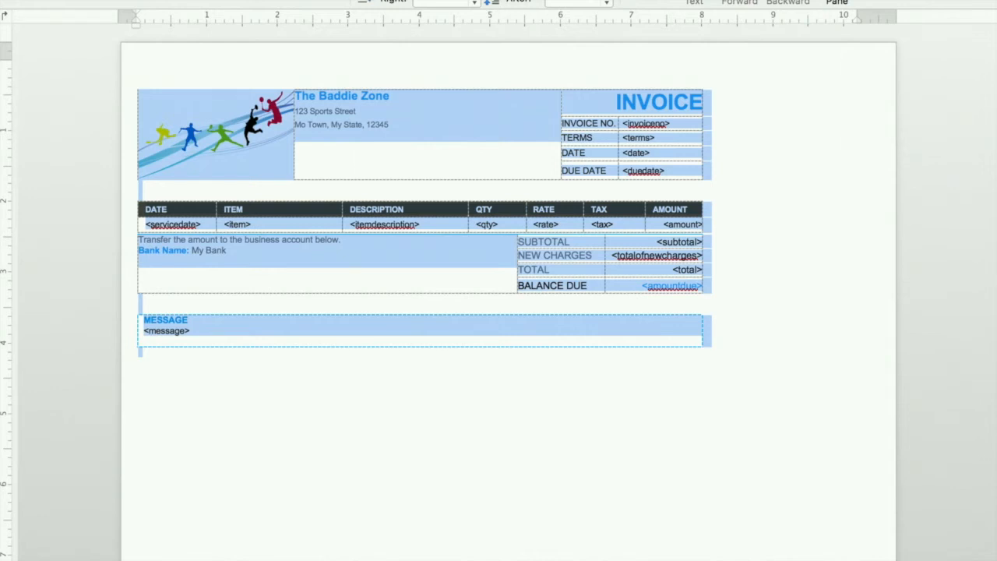
{"action": "left_click", "coordinate": [372, 0]}
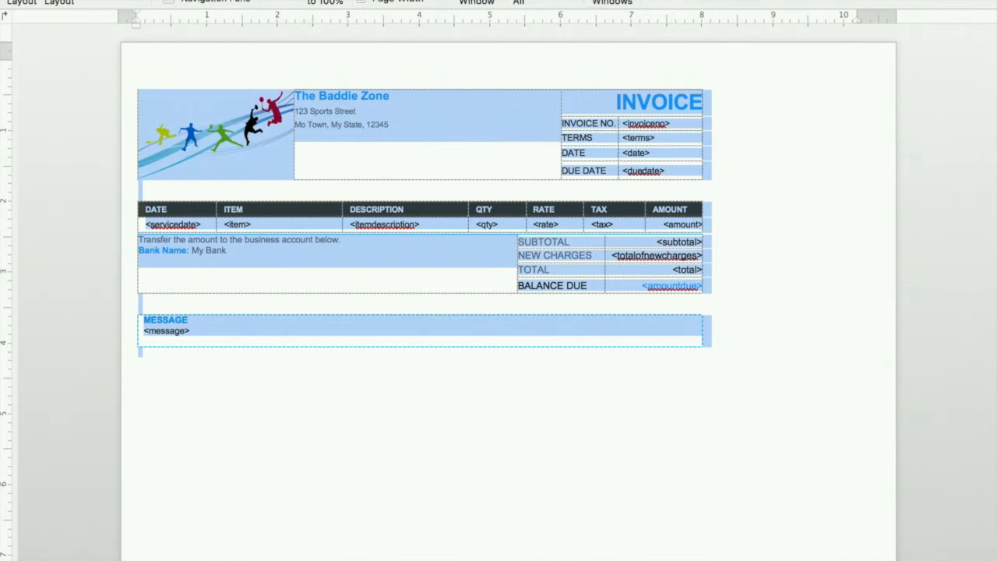
{"action": "left_click", "coordinate": [169, 0]}
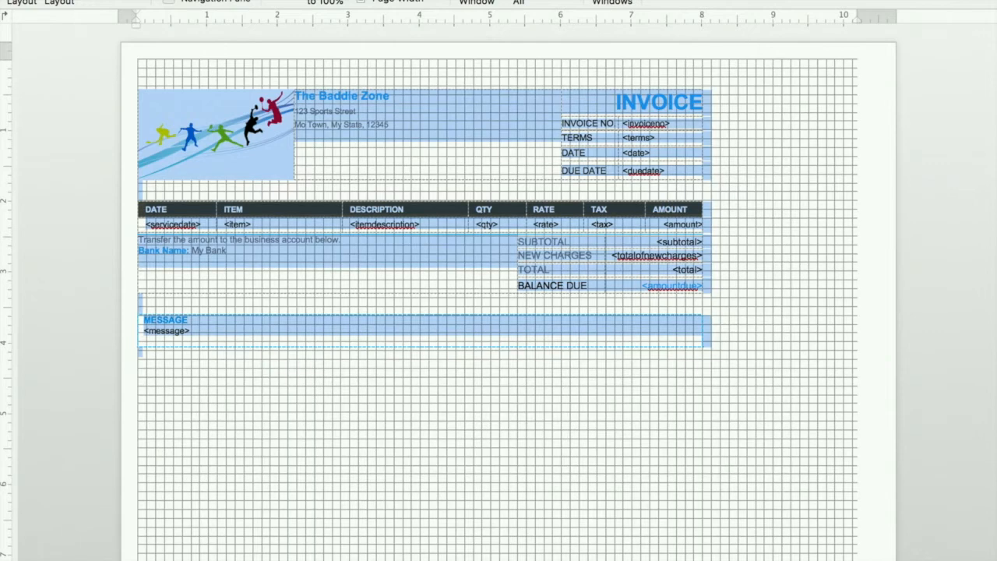
Step: Extend the header table to the right page margin and shift the divider between the invoice detail labels and values to about 8.8 in
{"action": "left_click_drag", "start_coordinate": [701, 122], "coordinate": [852, 125]}
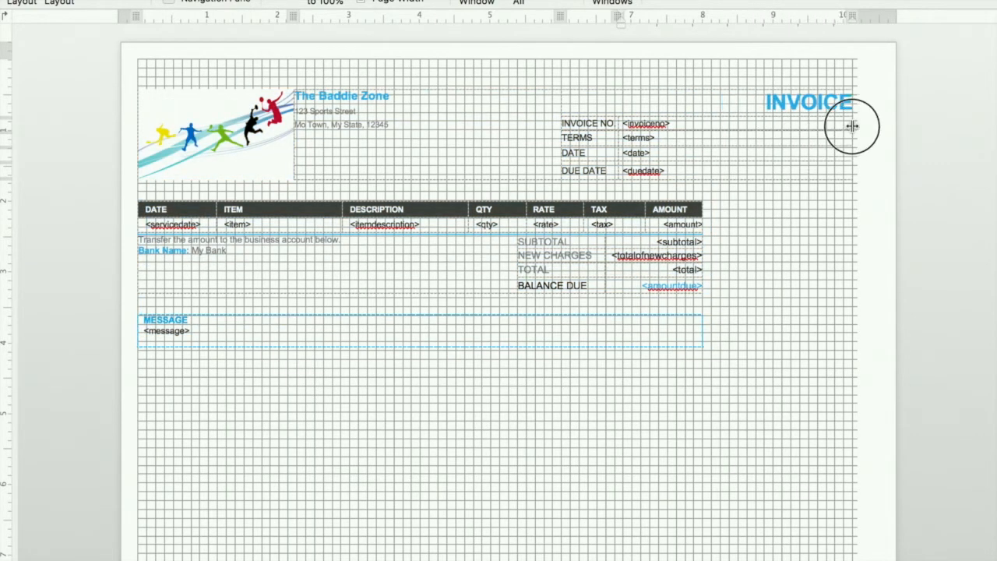
{"action": "key", "text": "super+a"}
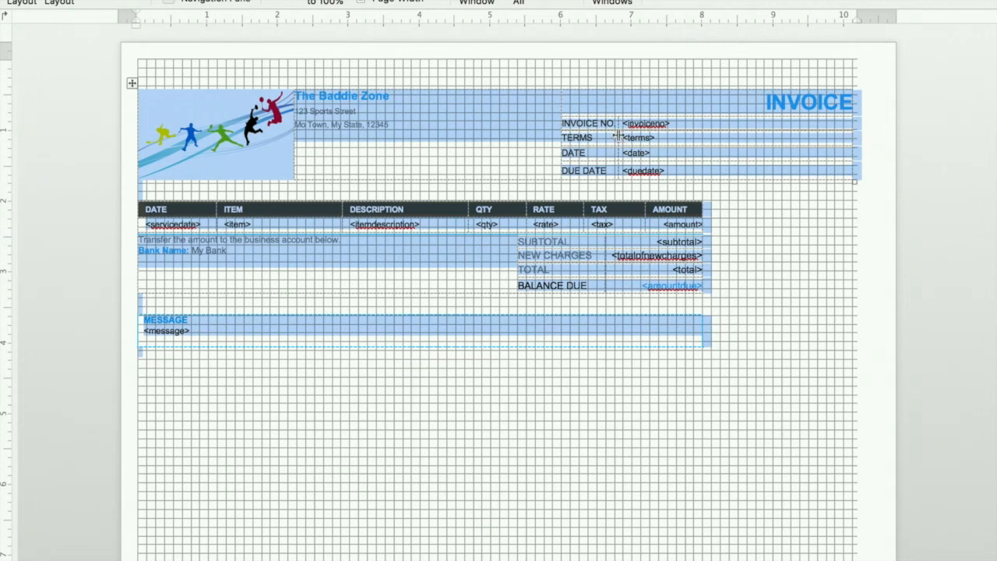
{"action": "left_click_drag", "start_coordinate": [619, 138], "coordinate": [762, 139]}
{"action": "key", "text": "super+a"}
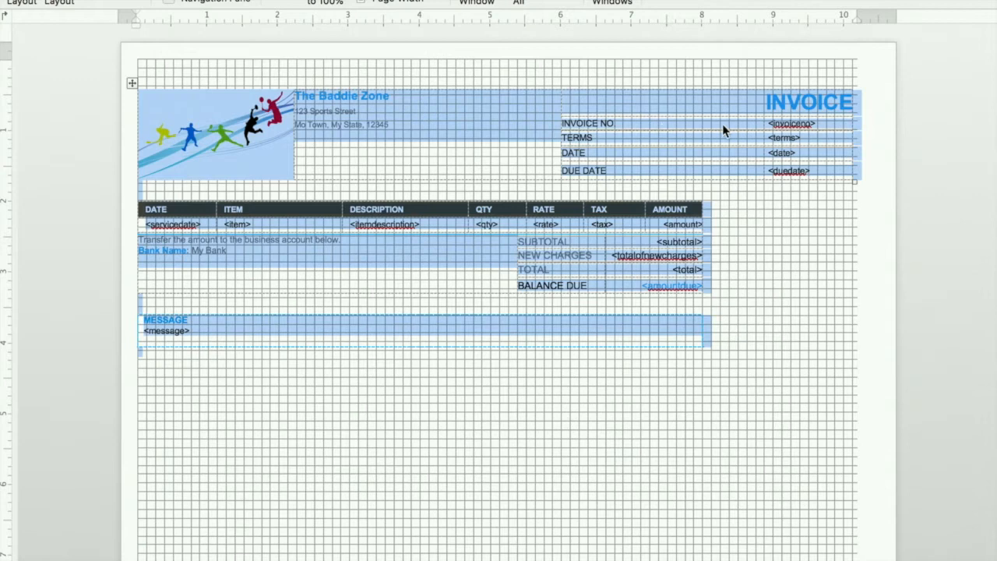
{"action": "left_click", "coordinate": [763, 132]}
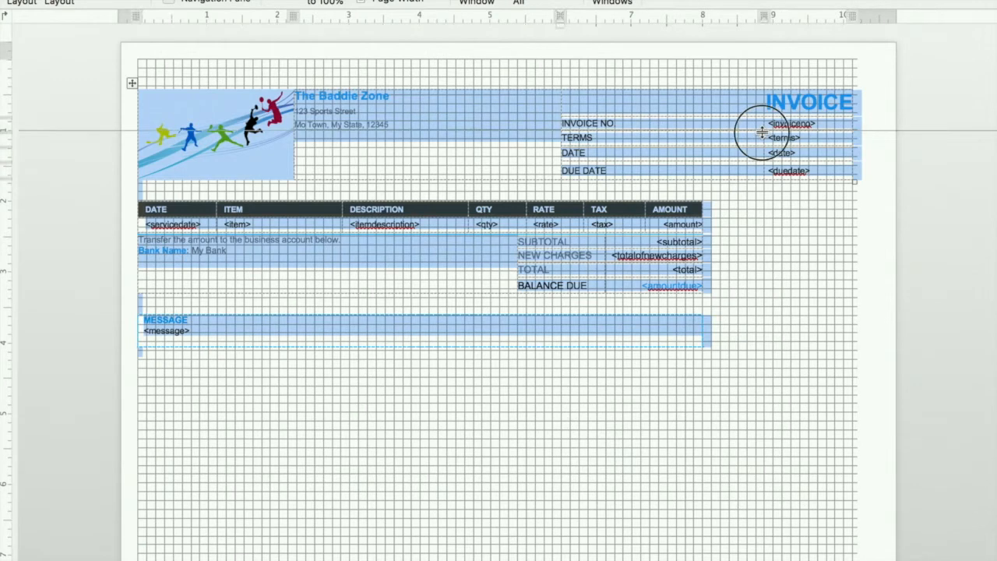
Step: Narrow the invoice detail label column by moving its left border to about the 8 in mark
{"action": "left_click_drag", "start_coordinate": [561, 135], "coordinate": [691, 137]}
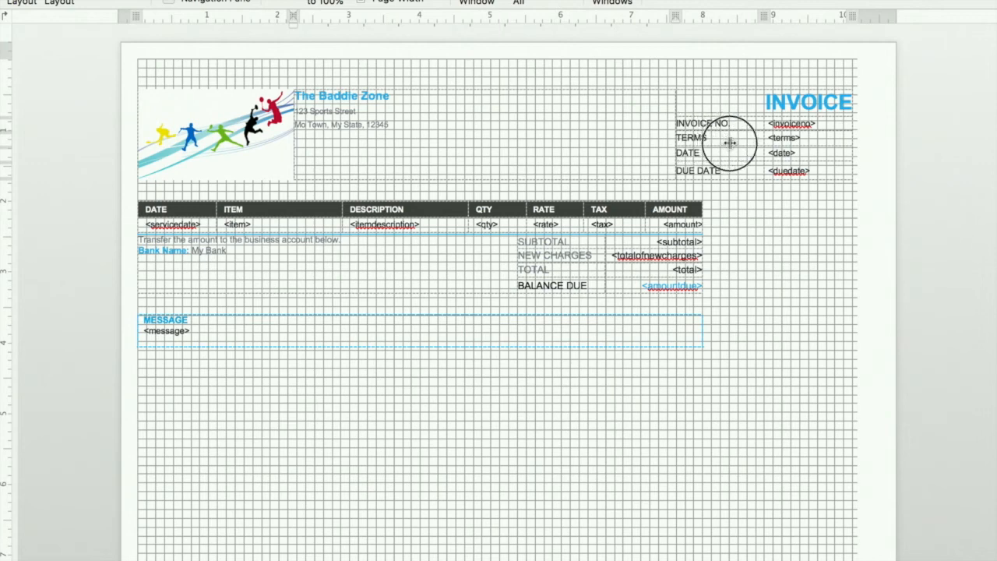
{"action": "key", "text": "super+a"}
{"action": "left_click_drag", "start_coordinate": [674, 136], "coordinate": [703, 137]}
{"action": "key", "text": "super+a"}
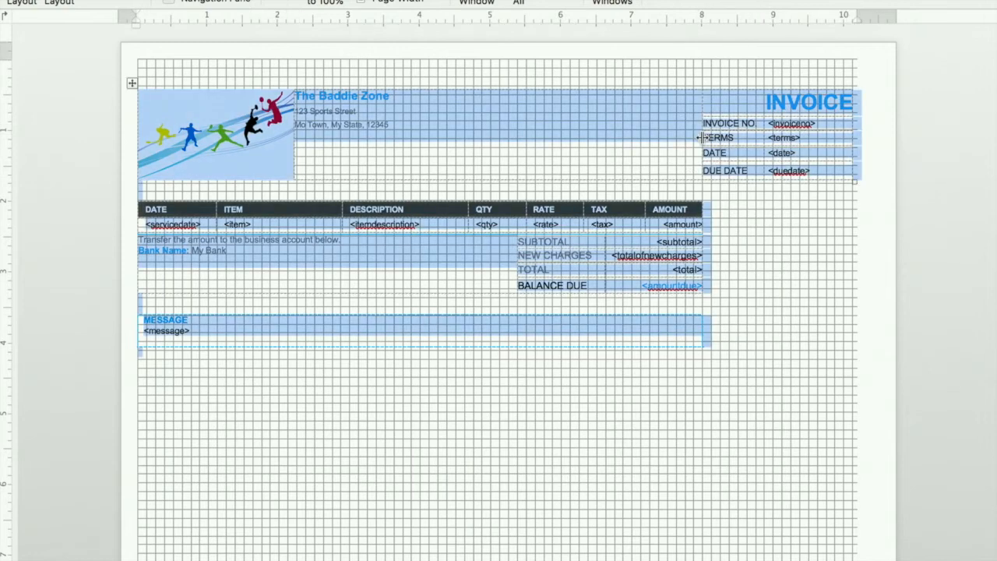
{"action": "left_click", "coordinate": [413, 162]}
Step: Replace the logo picture with baddie-ph.jpg from the images folder and shrink it to about 1 in wide
{"action": "left_click", "coordinate": [259, 153]}
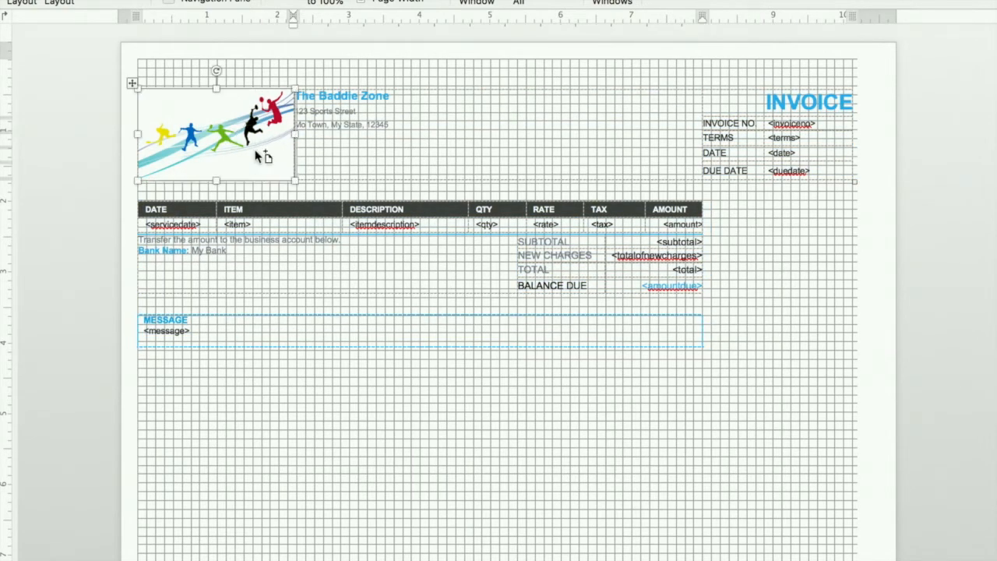
{"action": "right_click", "coordinate": [260, 155]}
{"action": "left_click", "coordinate": [329, 237]}
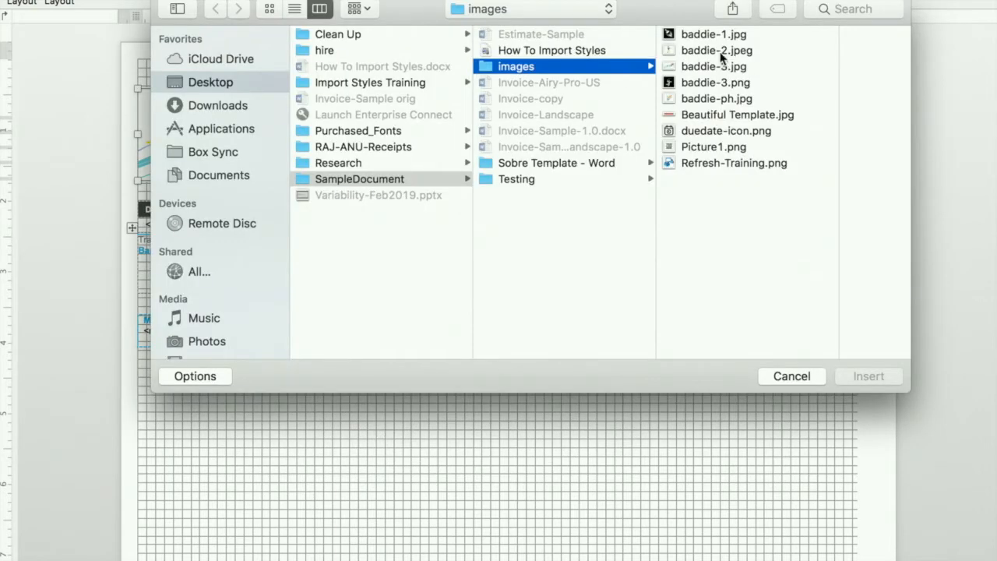
{"action": "left_click", "coordinate": [705, 99]}
{"action": "double_click", "coordinate": [672, 101]}
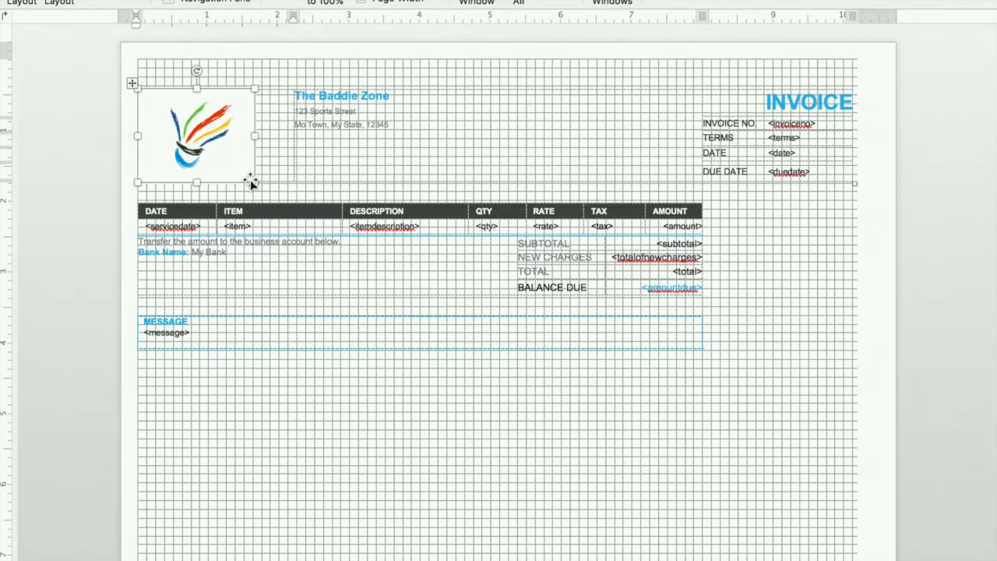
{"action": "left_click_drag", "start_coordinate": [252, 180], "coordinate": [212, 139]}
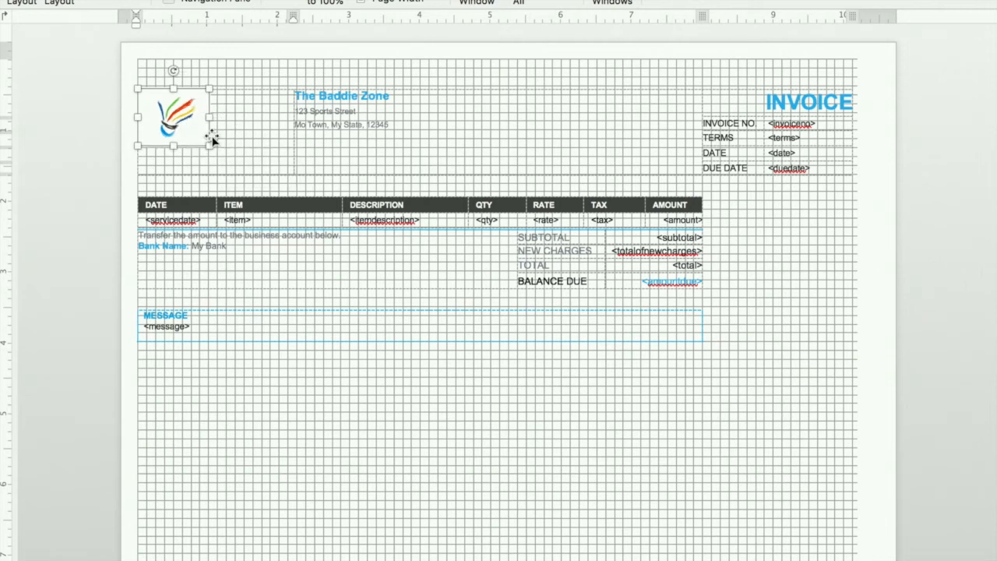
{"action": "left_click", "coordinate": [413, 385]}
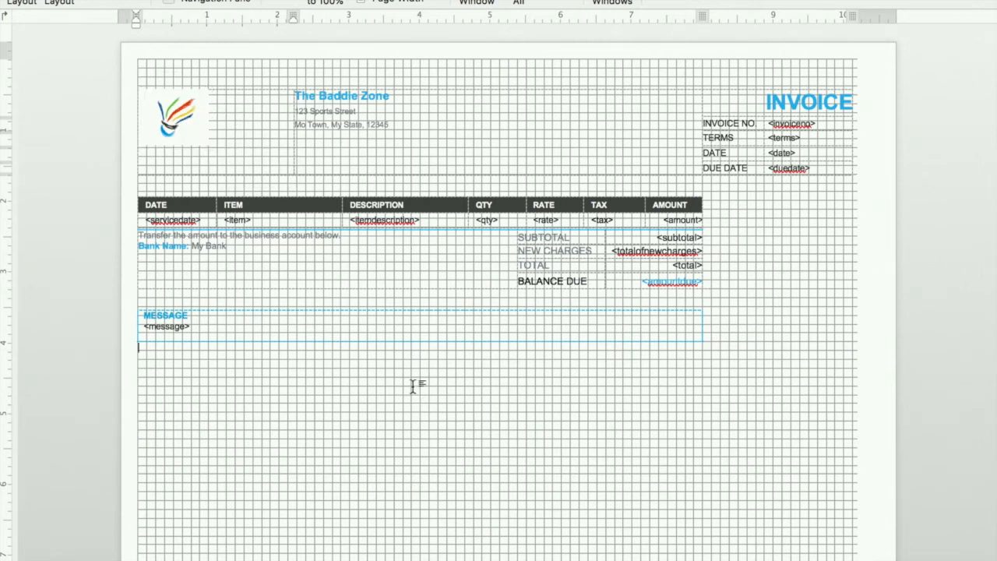
Step: Extend the line-item and totals tables to the right page margin and shift the totals label and amount columns toward that margin
{"action": "left_click_drag", "start_coordinate": [702, 207], "coordinate": [854, 207]}
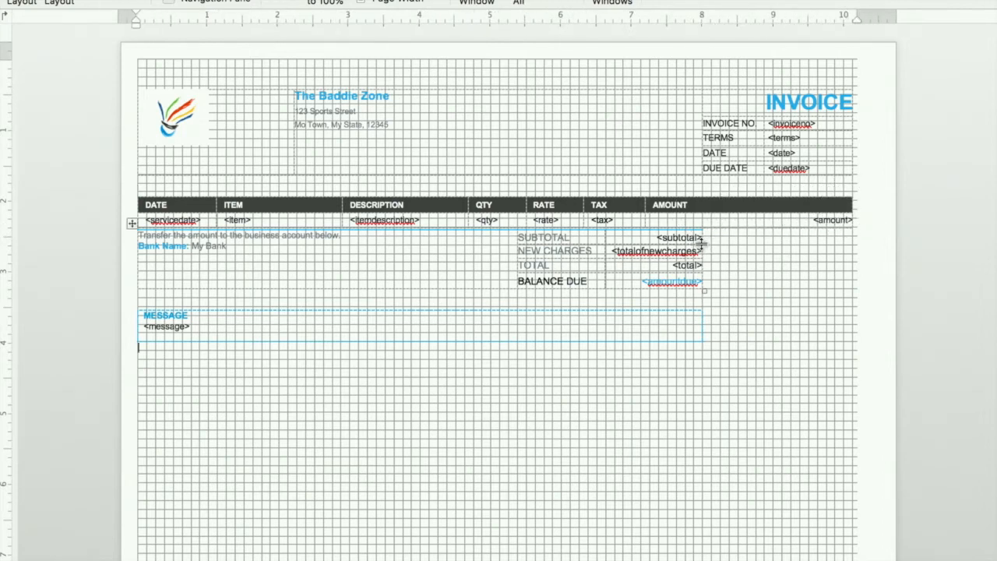
{"action": "left_click_drag", "start_coordinate": [698, 244], "coordinate": [845, 251]}
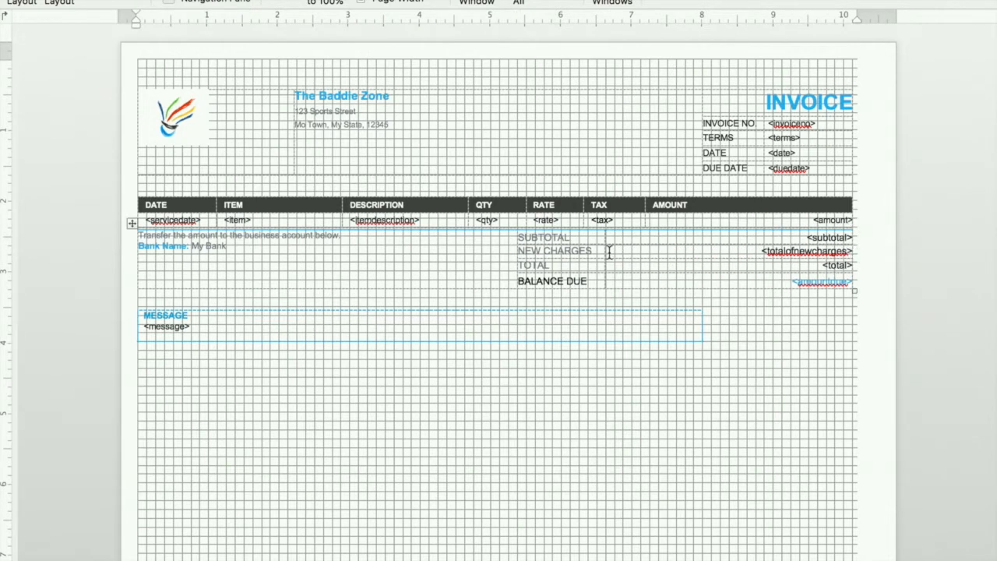
{"action": "left_click_drag", "start_coordinate": [603, 249], "coordinate": [740, 255]}
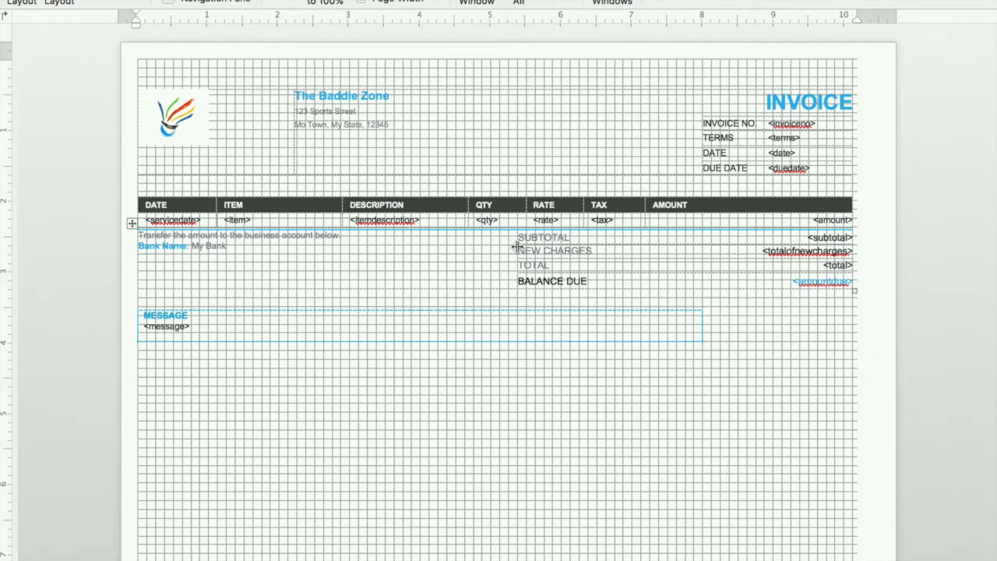
{"action": "left_click_drag", "start_coordinate": [517, 247], "coordinate": [659, 236]}
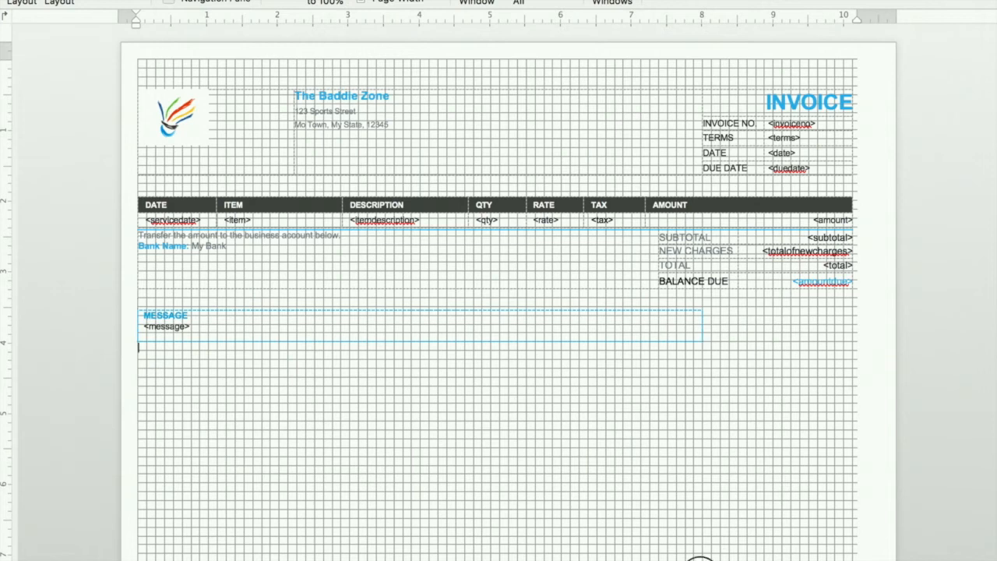
Step: Extend the MESSAGE box and the footer table to the right page margin
{"action": "left_click", "coordinate": [704, 329]}
{"action": "left_click_drag", "start_coordinate": [704, 327], "coordinate": [854, 317]}
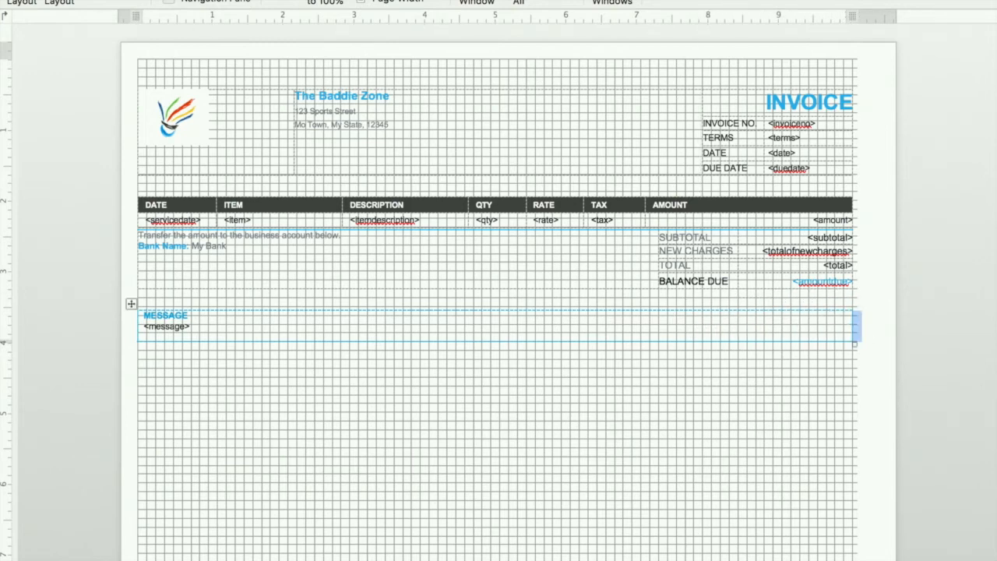
{"action": "double_click", "coordinate": [499, 558]}
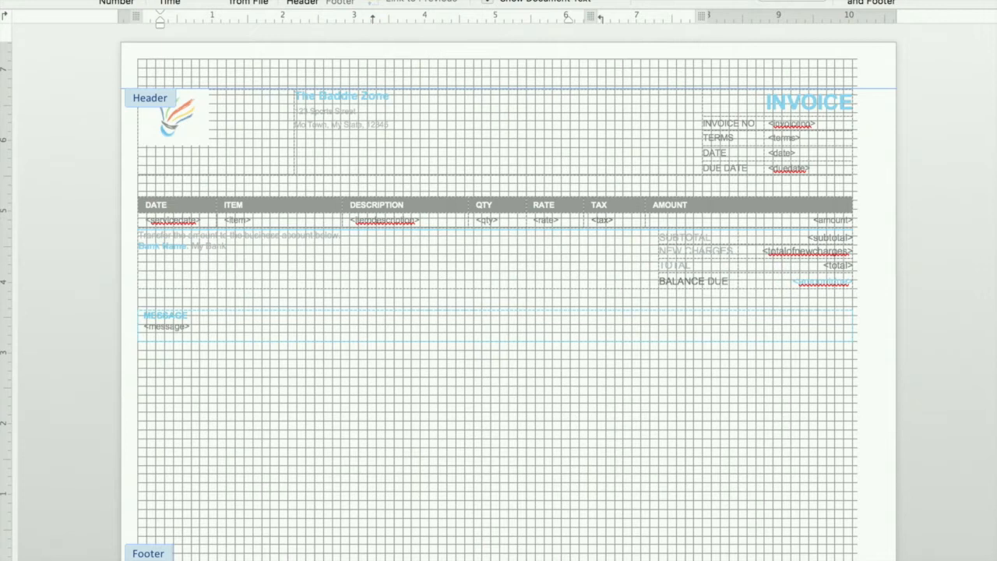
{"action": "left_click_drag", "start_coordinate": [702, 558], "coordinate": [852, 558]}
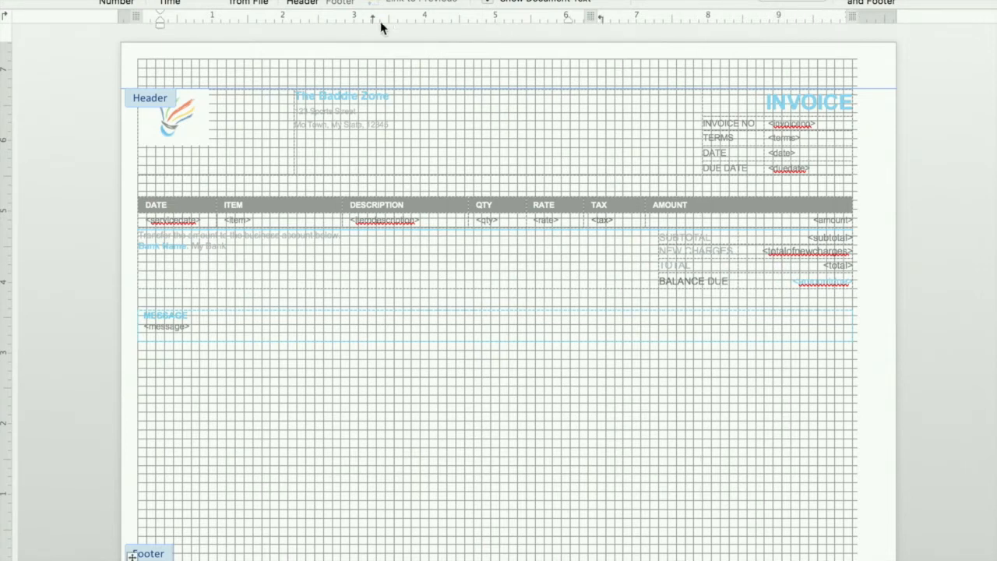
Step: Hide the page gridlines and the table gridlines, and leave footer editing
{"action": "left_click", "coordinate": [405, 0]}
{"action": "left_click", "coordinate": [168, 0]}
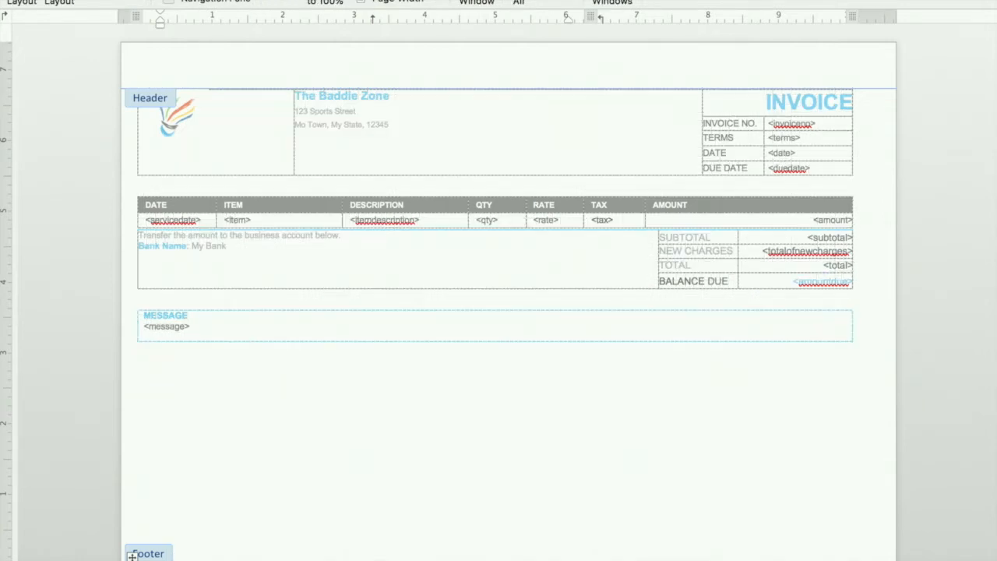
{"action": "left_click", "coordinate": [518, 0]}
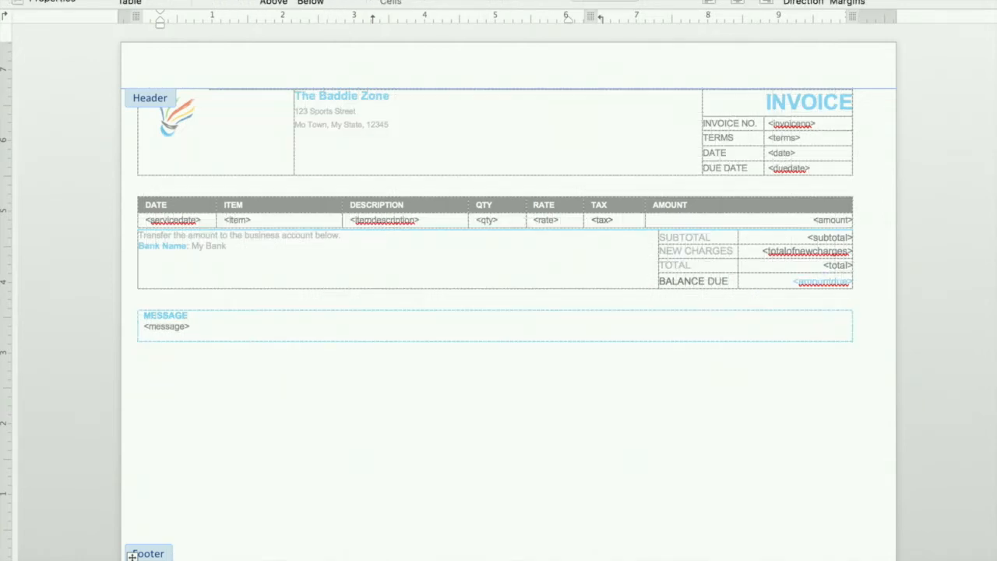
{"action": "left_click", "coordinate": [52, 0]}
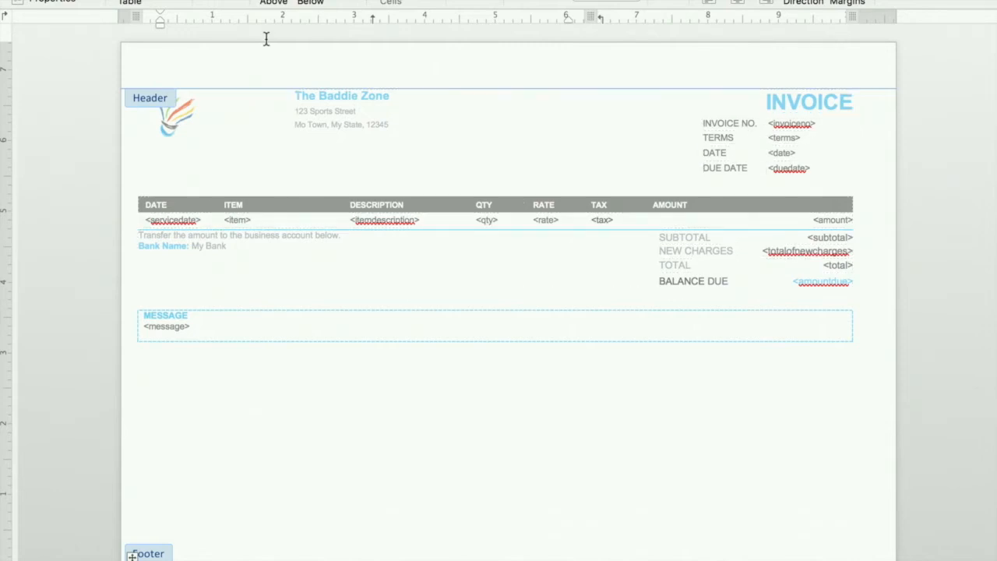
{"action": "double_click", "coordinate": [157, 173]}
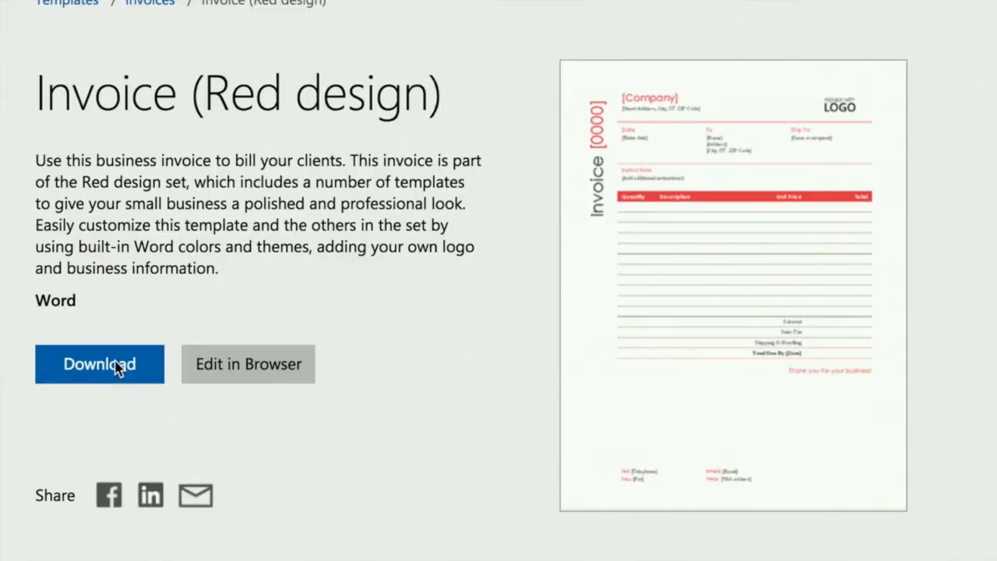
Step: Download the "Invoice (Red design)" Word template and replace its [Company] placeholder with "THE BADDIE"
{"action": "left_click", "coordinate": [117, 369]}
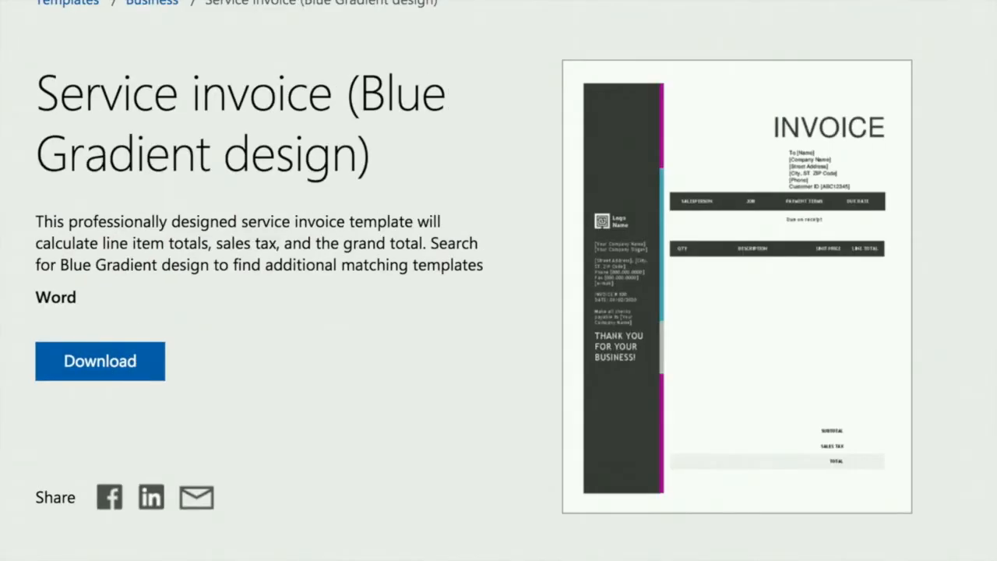
{"action": "left_click", "coordinate": [288, 20]}
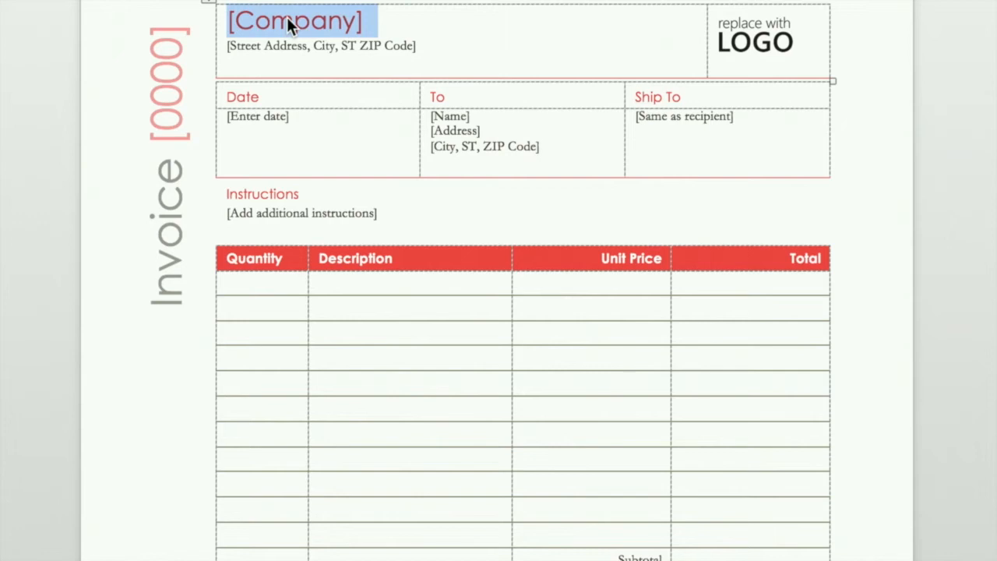
{"action": "type", "text": "THE "}
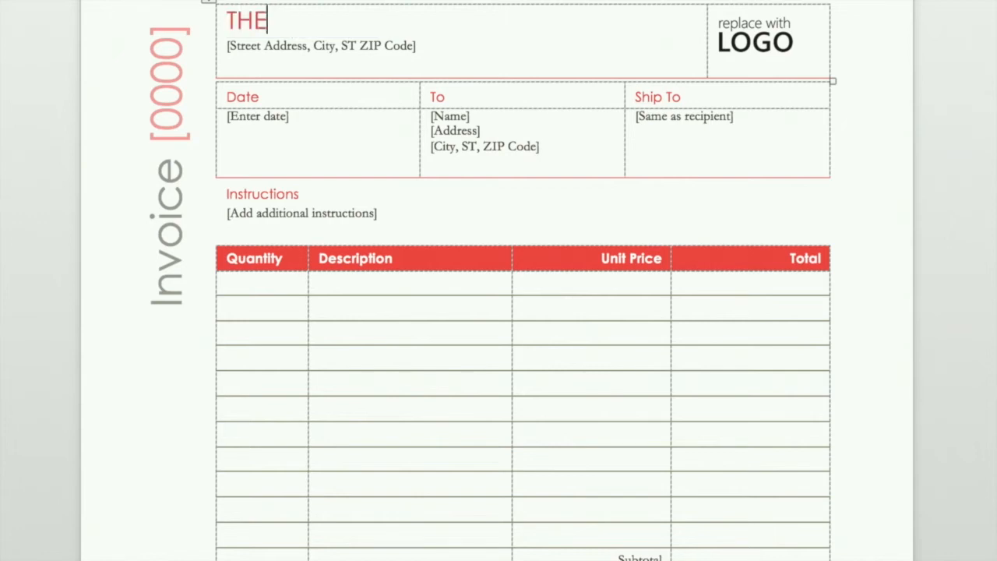
{"action": "type", "text": "BAD"}
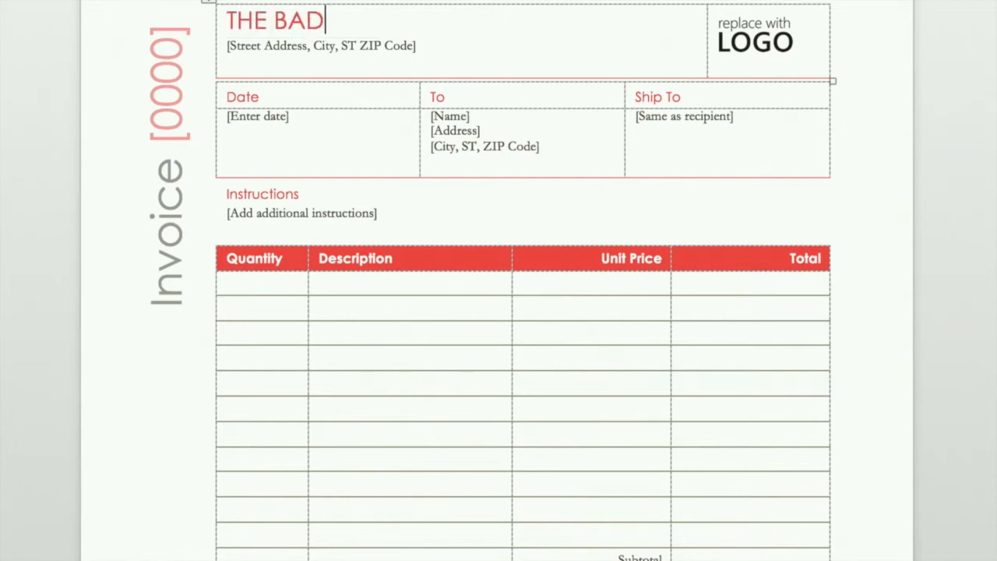
{"action": "type", "text": "DIE"}
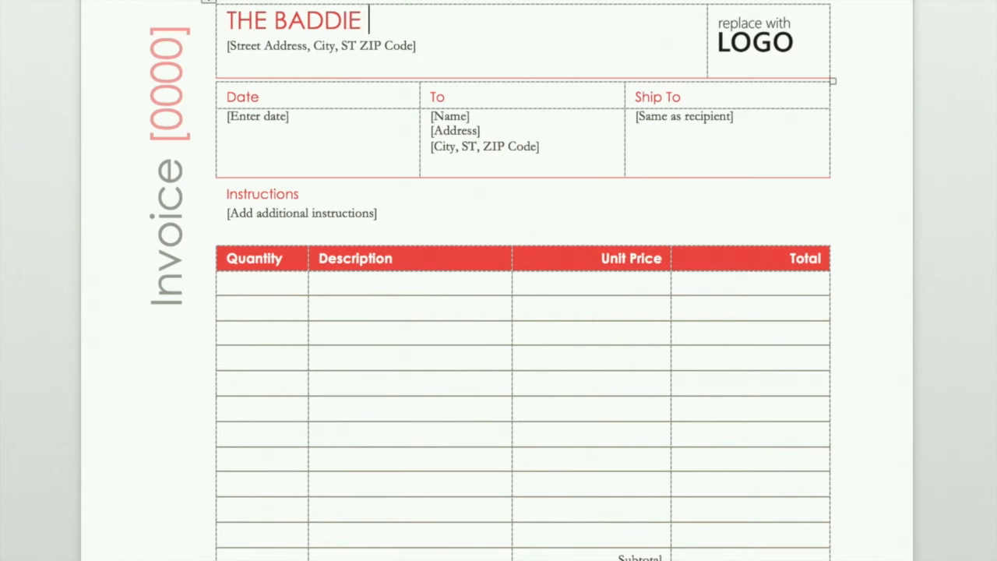